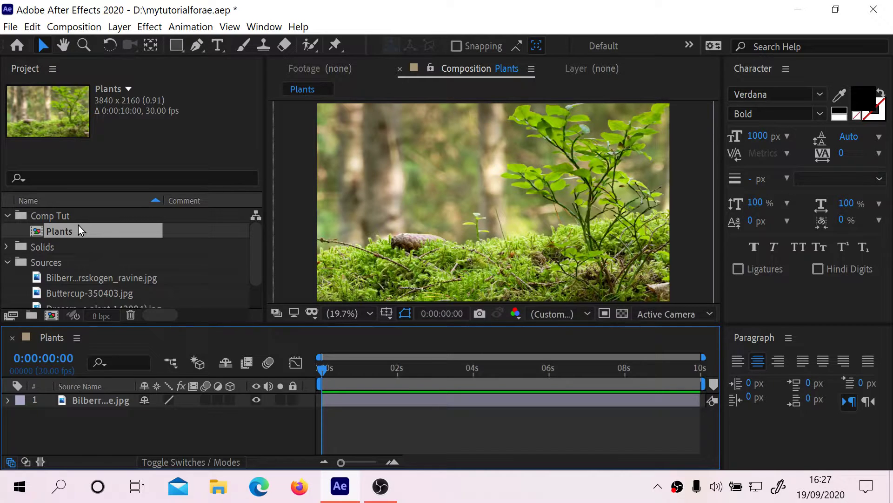
Step: Inspect the Plants composition settings and close them without changes
right_click(79, 225)
click(107, 232)
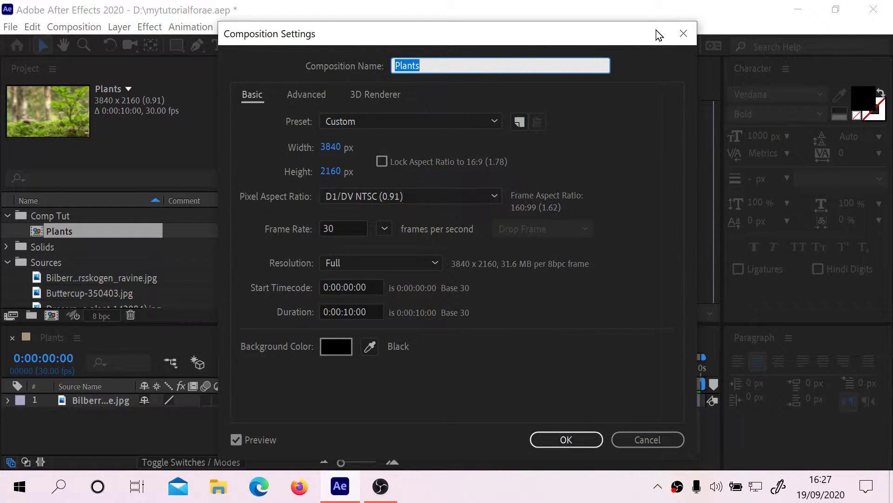
click(683, 34)
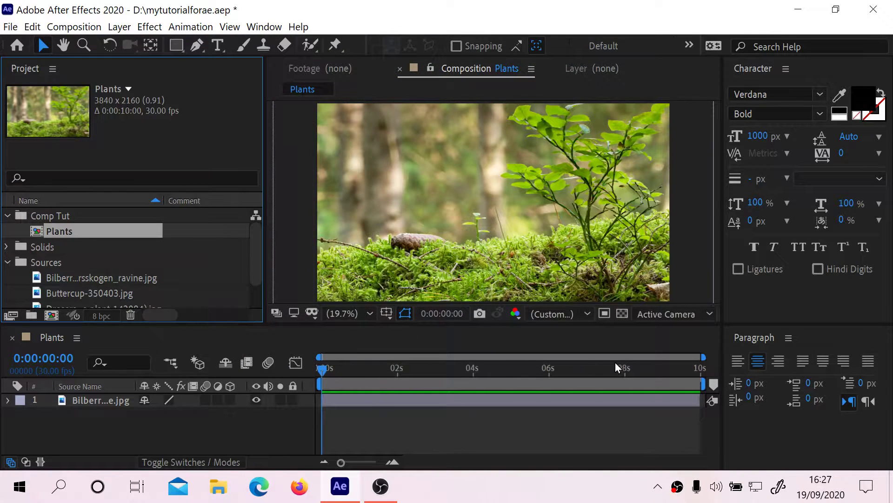
Step: Zoom the timeline to frame level and back to the full 10 seconds, jumping between start and end
drag(703, 357, 364, 365)
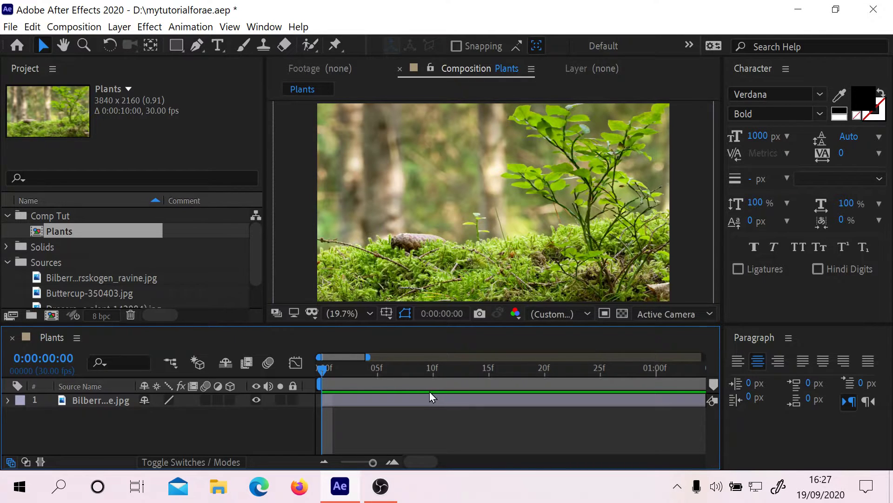
click(364, 464)
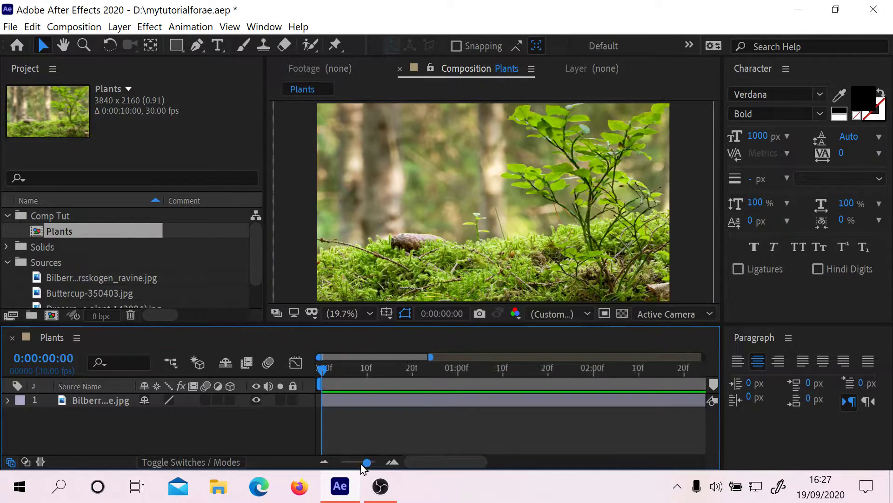
drag(362, 464, 337, 462)
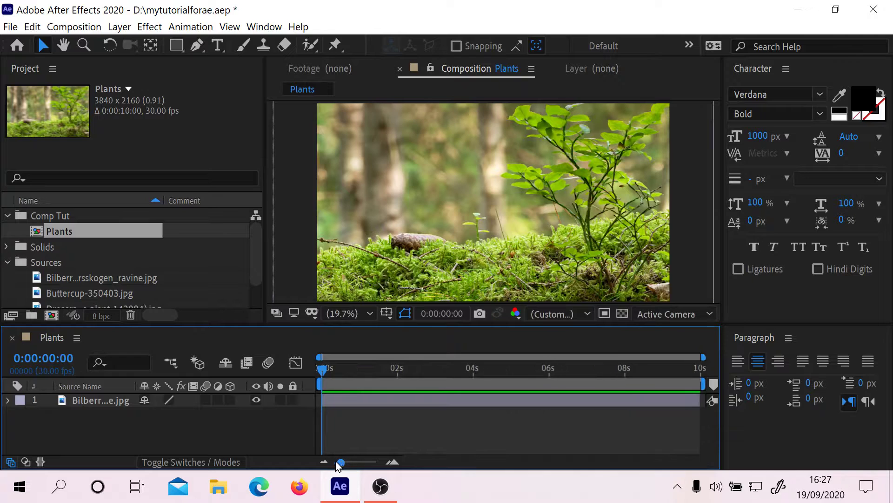
click(648, 369)
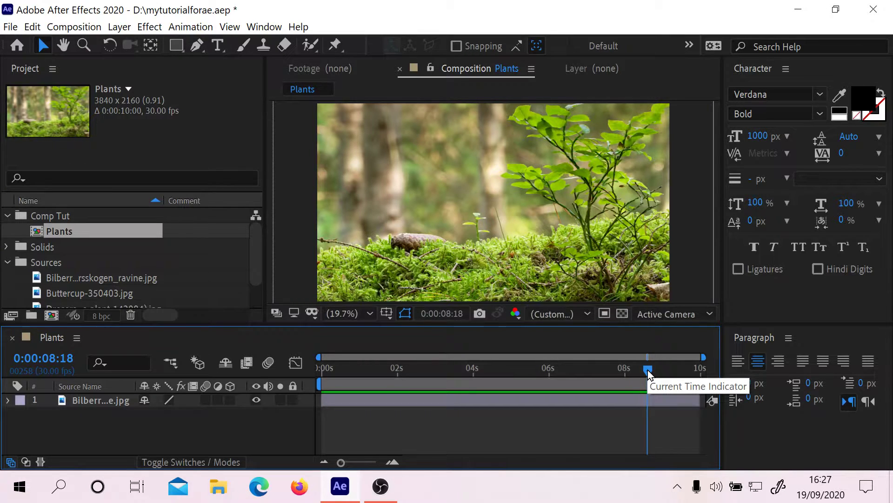
key(Home)
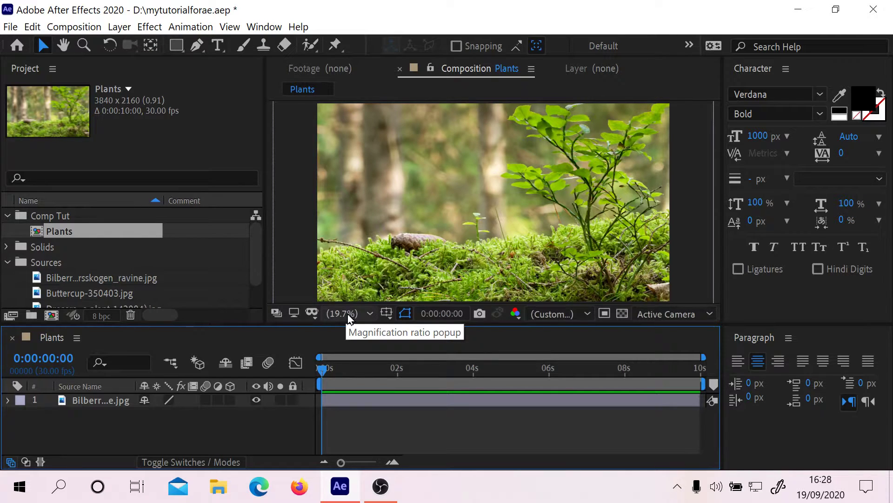
key(End)
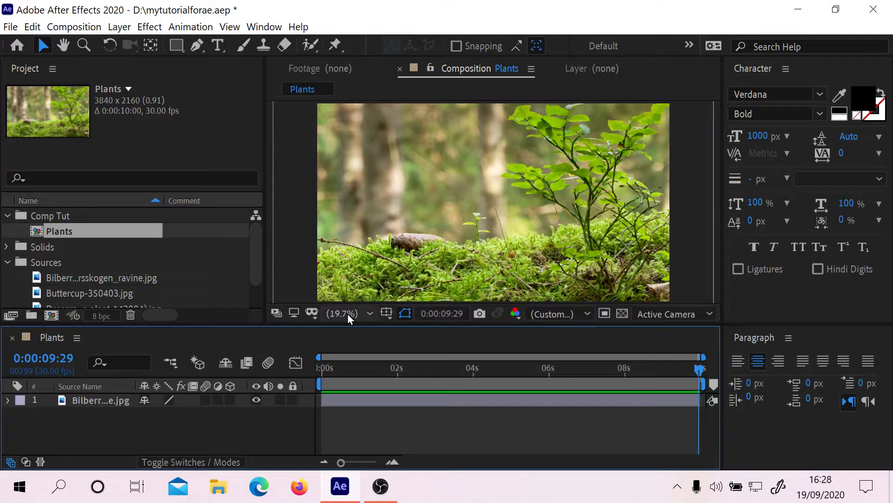
key(Home)
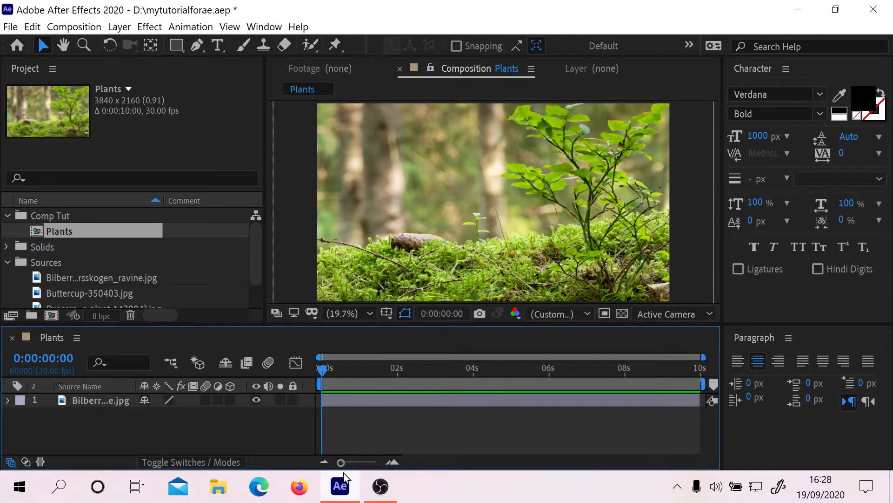
Step: Zoom to 0–5 seconds, play and step back through frames, then set the time to 0:00:01:13
drag(340, 461, 372, 465)
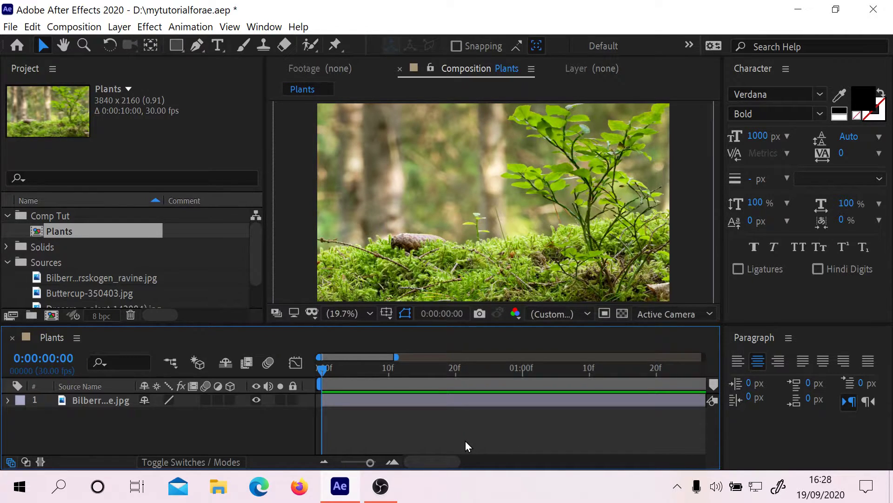
key(space)
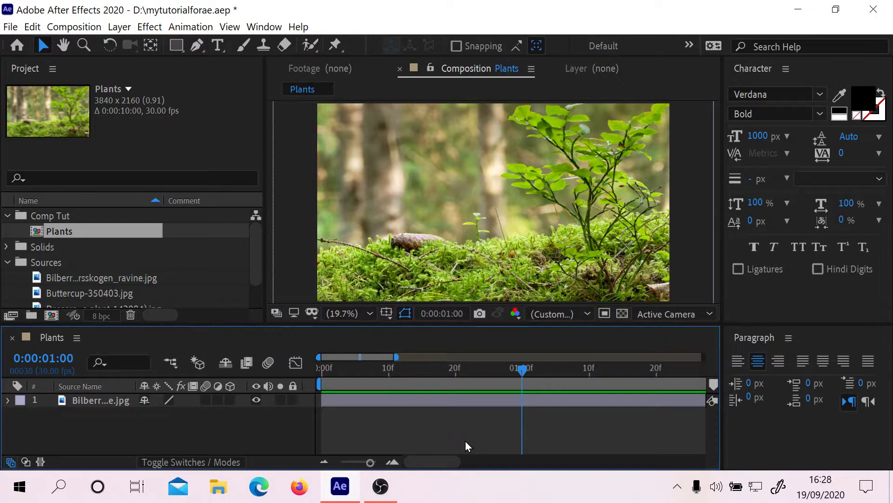
key(Page_Up)
key(Page_Up)
key(Page_Up)
key(Page_Up)
key(Page_Up)
key(Page_Up)
key(Page_Up)
key(Page_Up)
key(Page_Up)
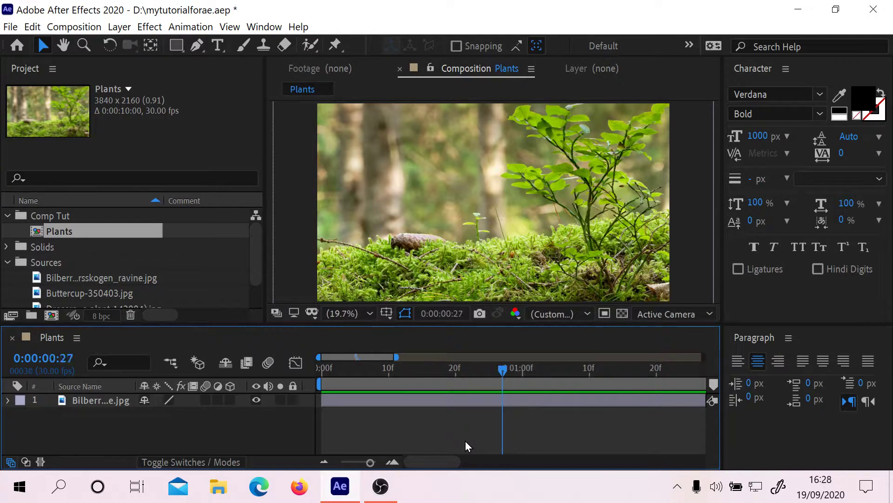
key(Page_Up)
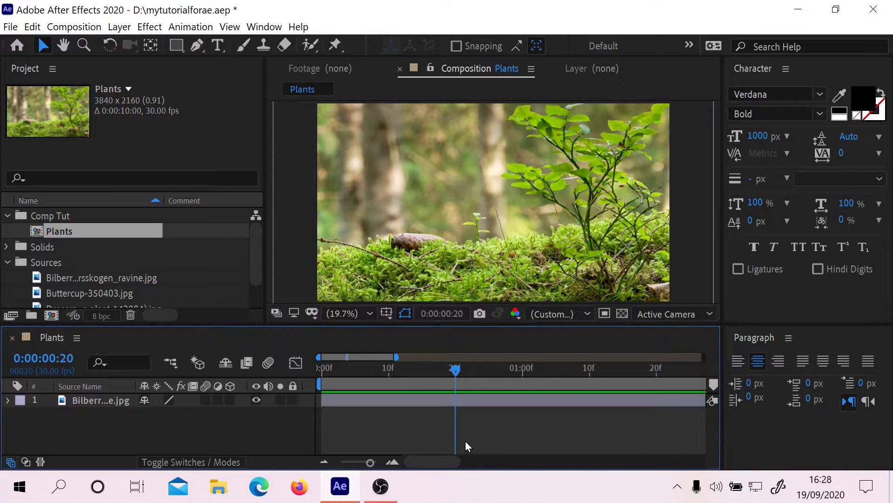
key(shift+Page_Up)
key(shift+Page_Up)
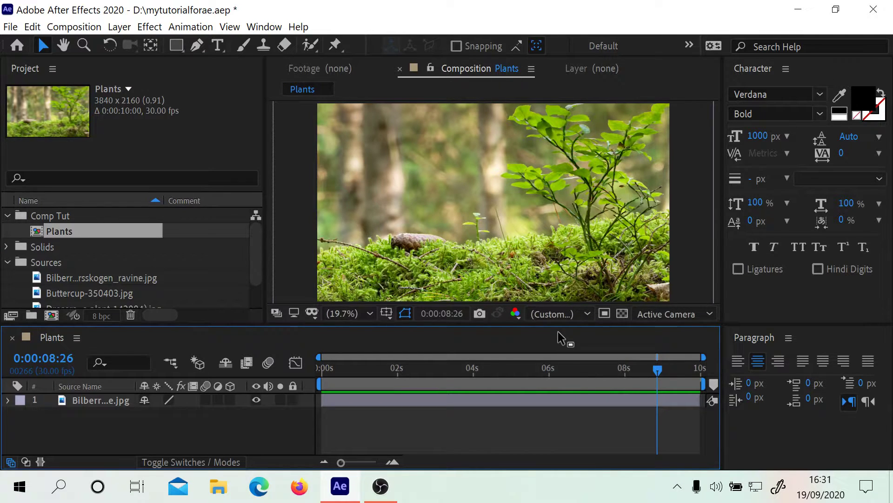
click(376, 367)
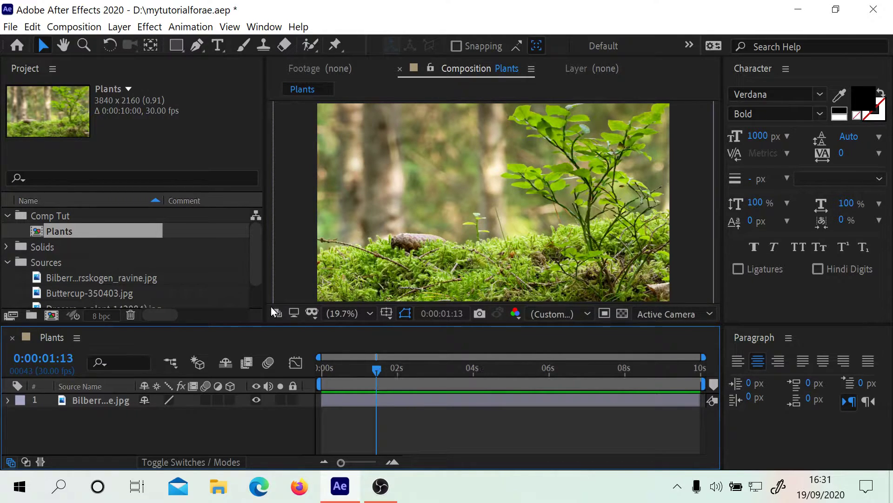
Step: Zoom the timeline in and out with = and -, then set the current time to 0:00:02:01
key(equal)
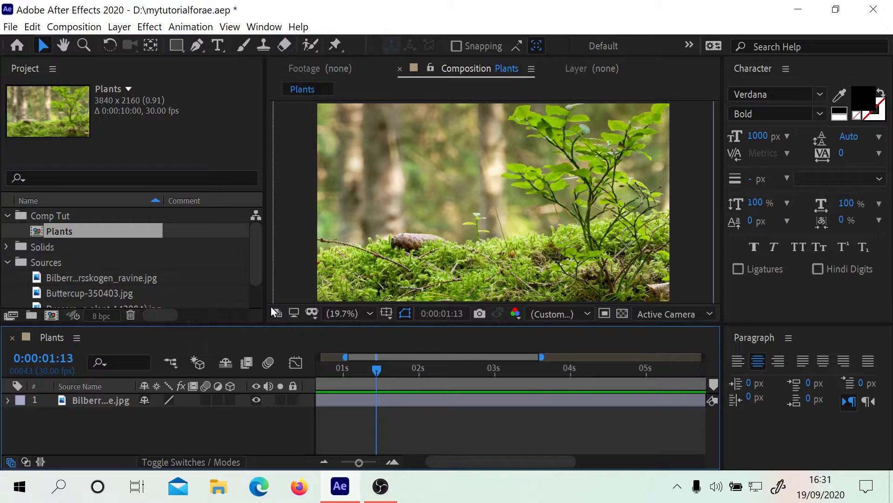
key(equal)
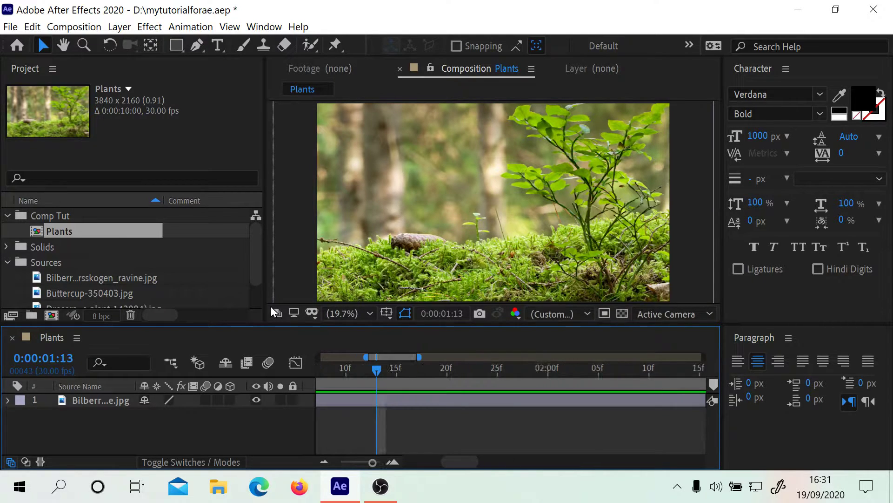
key(minus)
key(minus)
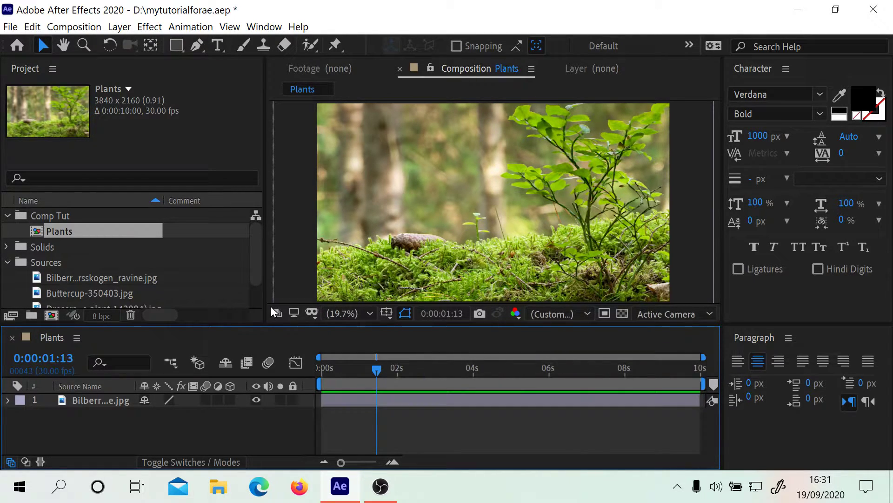
key(equal)
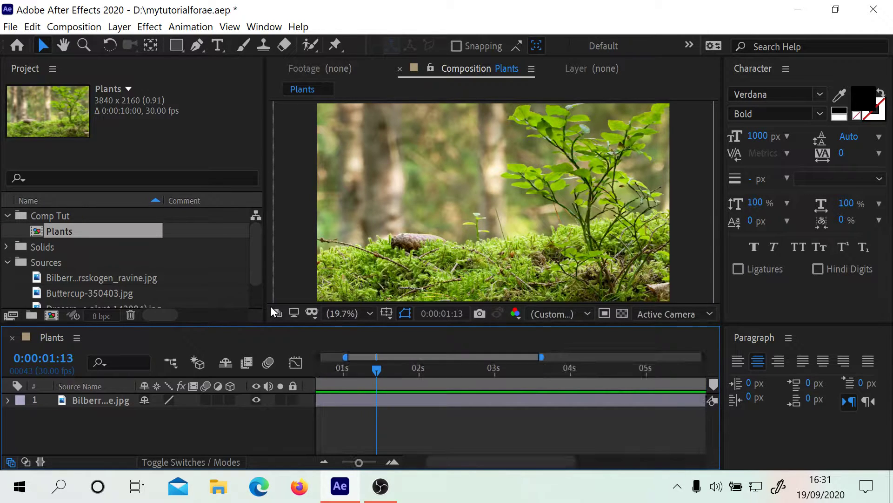
key(minus)
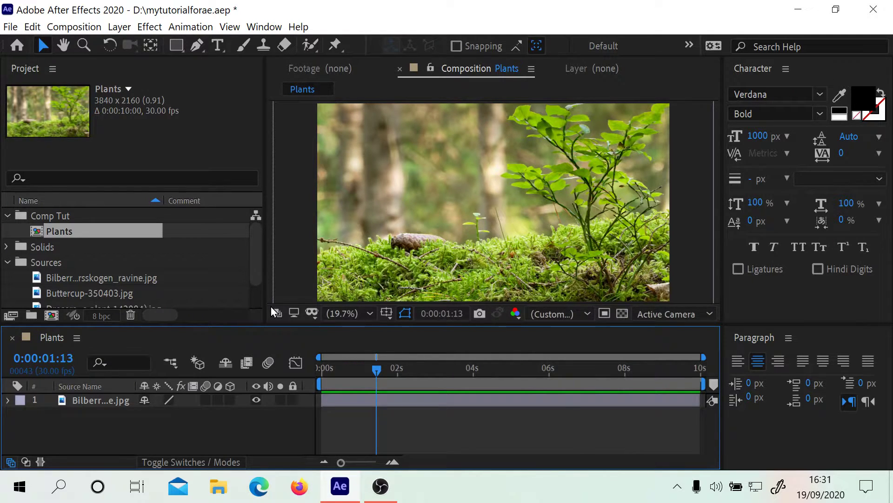
click(399, 369)
Step: Zoom to frame level and back out, then move the current time to about 0:00:08:28
key(equal)
key(equal)
key(equal)
key(equal)
key(equal)
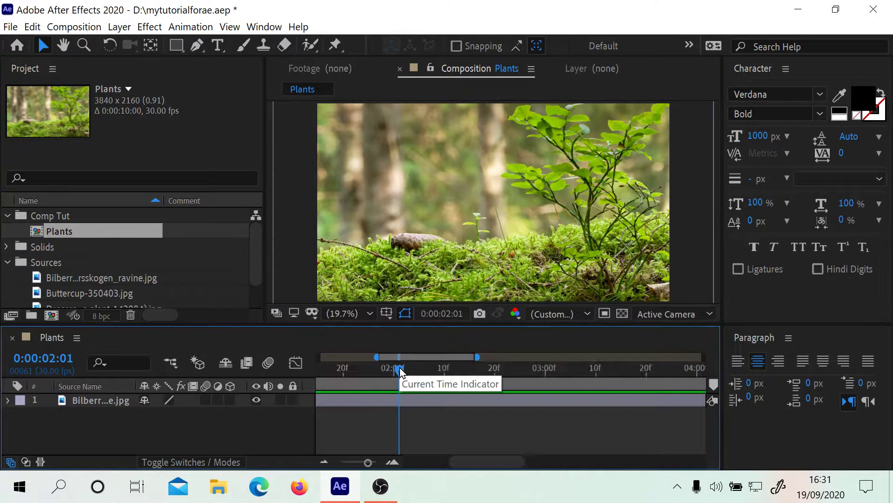
key(equal)
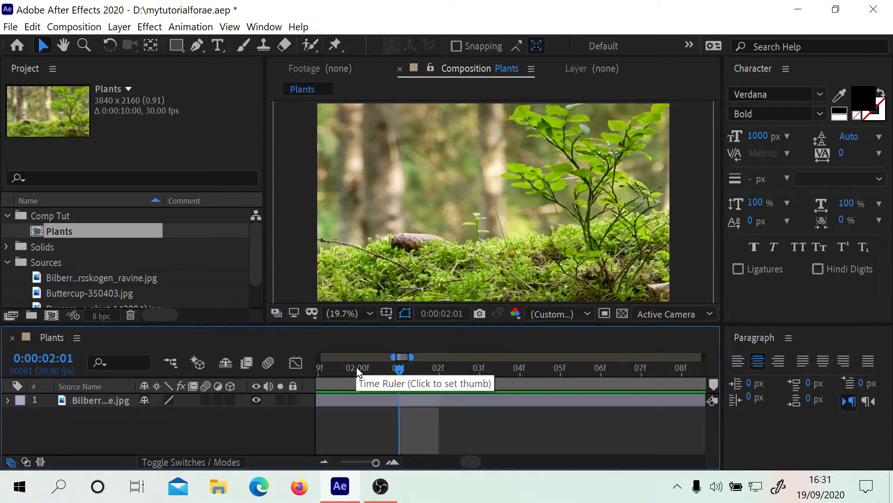
key(minus)
key(minus)
key(minus)
key(minus)
key(minus)
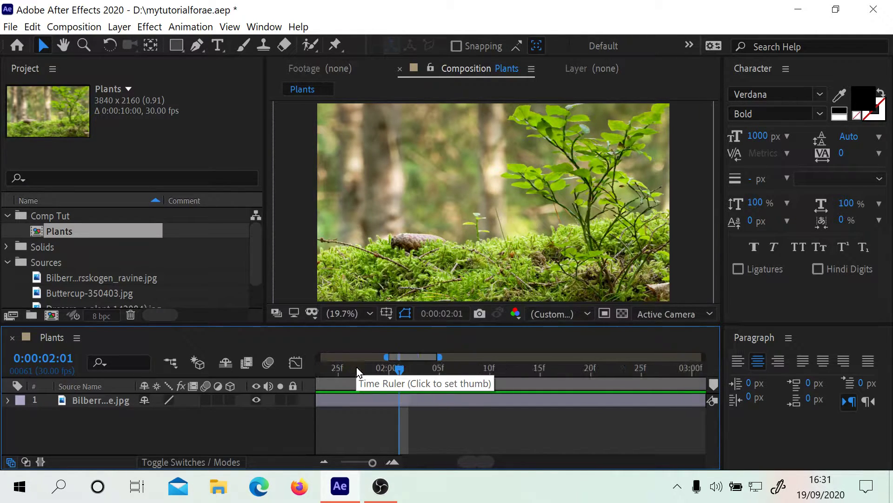
click(654, 373)
click(660, 372)
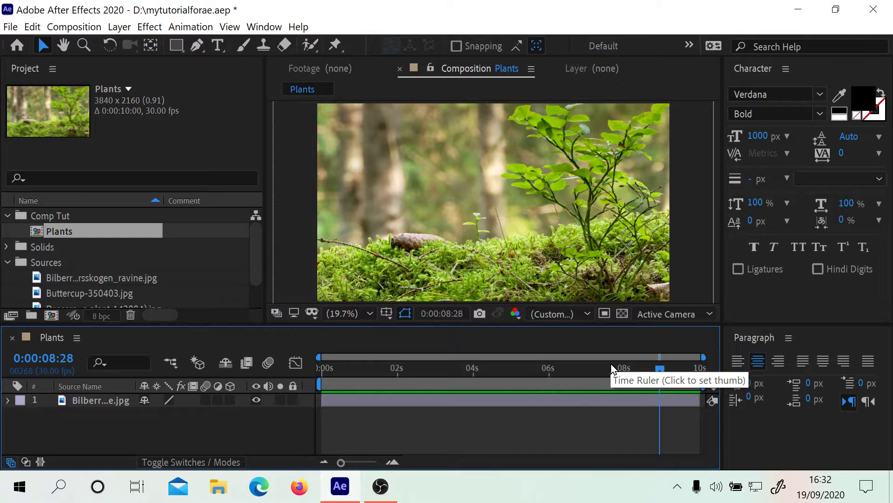
Step: Zoom in on the frames, drag the current-time indicator to 0:00:09:08, then show all 10 seconds
key(equal)
key(equal)
key(equal)
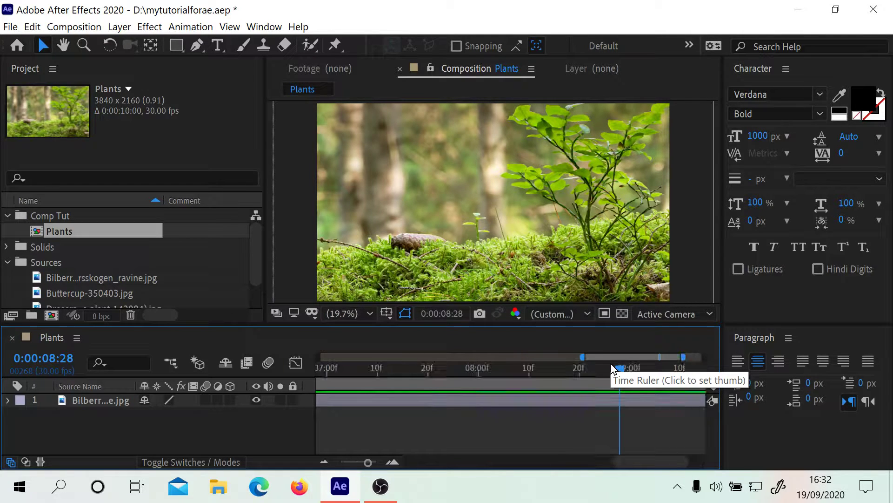
key(equal)
key(equal)
key(equal)
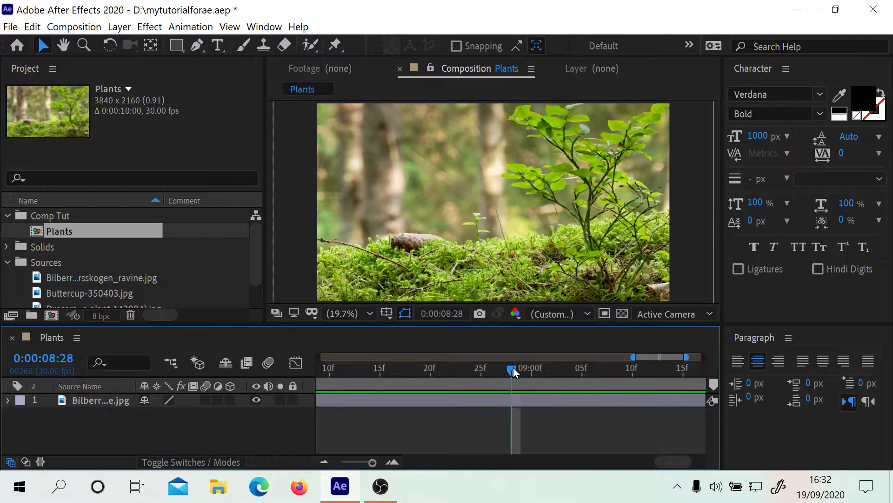
drag(520, 368, 612, 387)
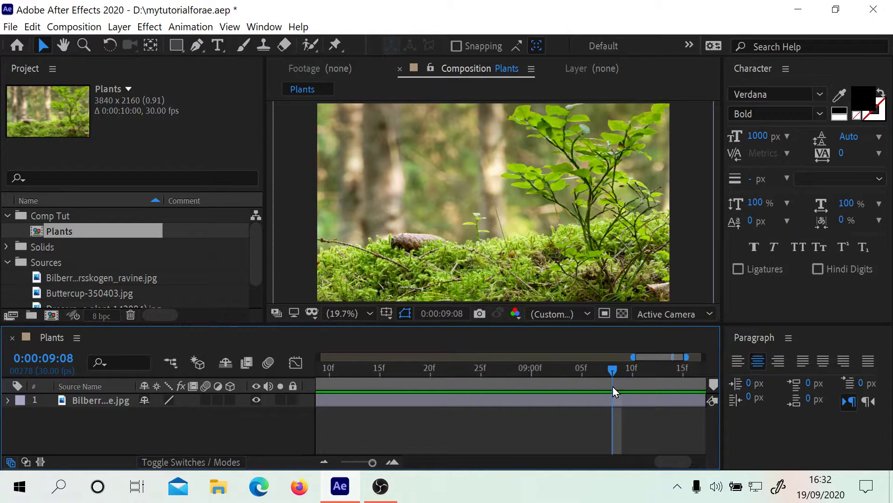
key(semicolon)
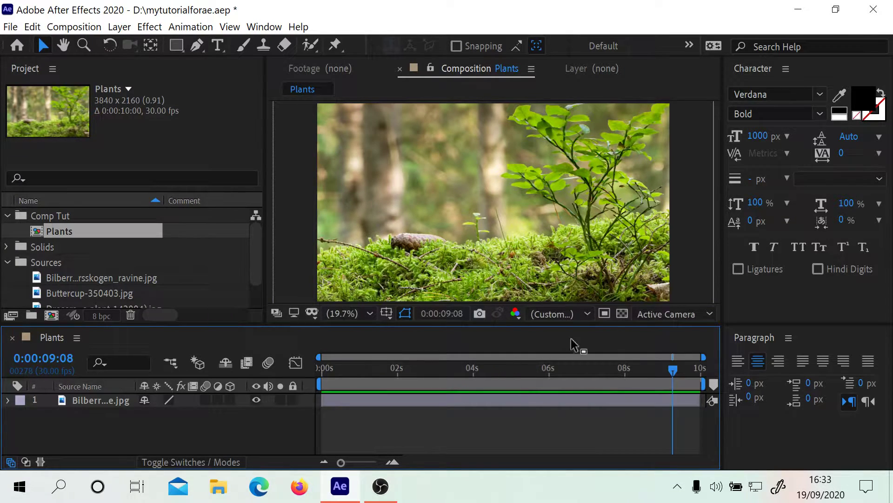
Step: Widen the time navigator to show 0–10 seconds and drag the current time back to 0:00:01:28
drag(703, 357, 368, 357)
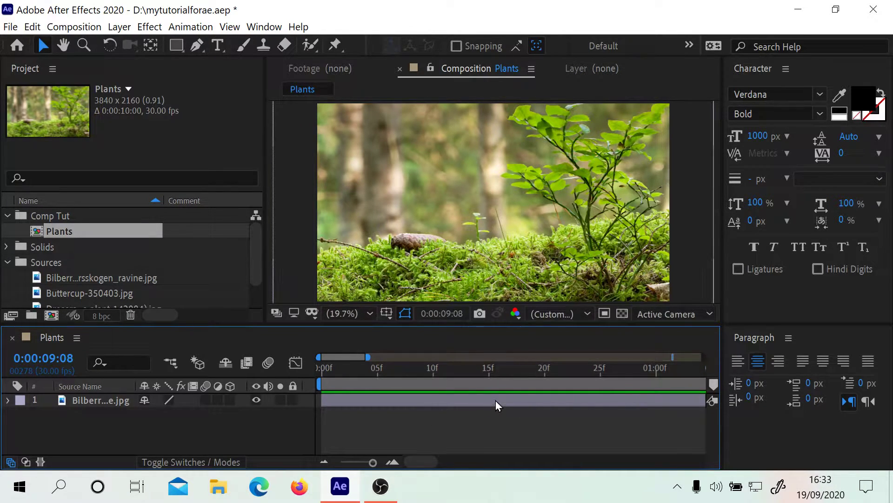
drag(366, 356, 704, 356)
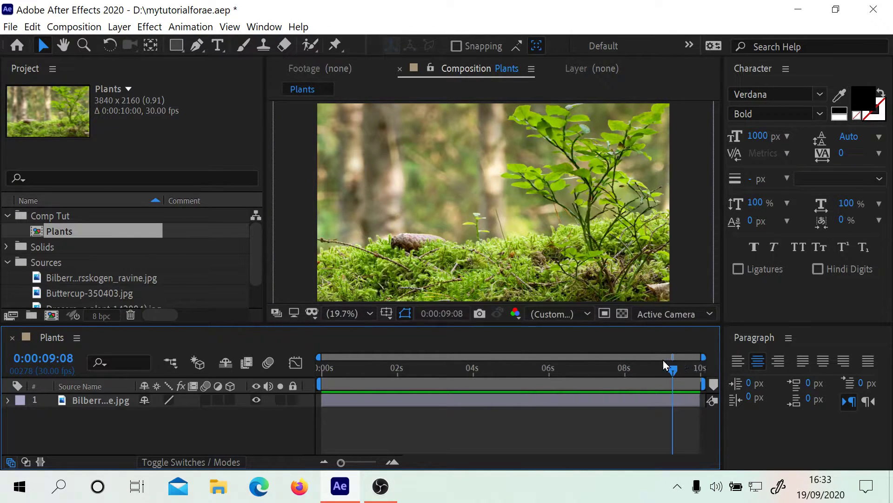
drag(666, 368, 474, 372)
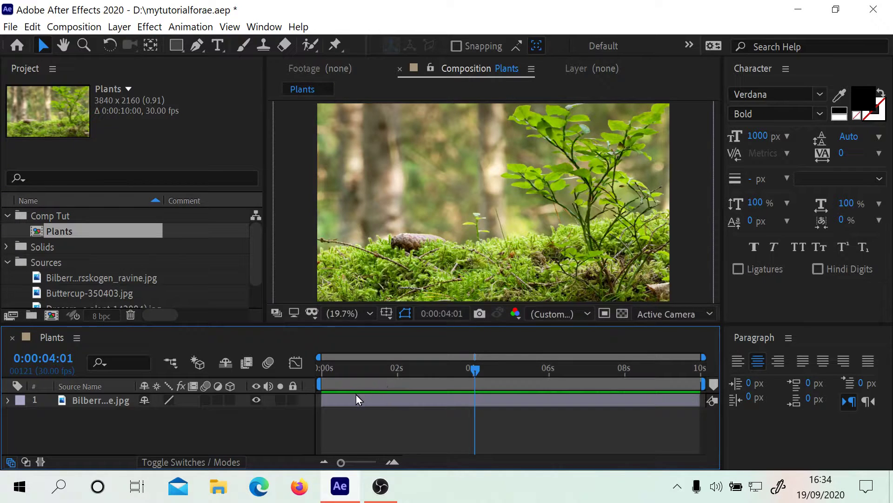
drag(474, 375, 429, 373)
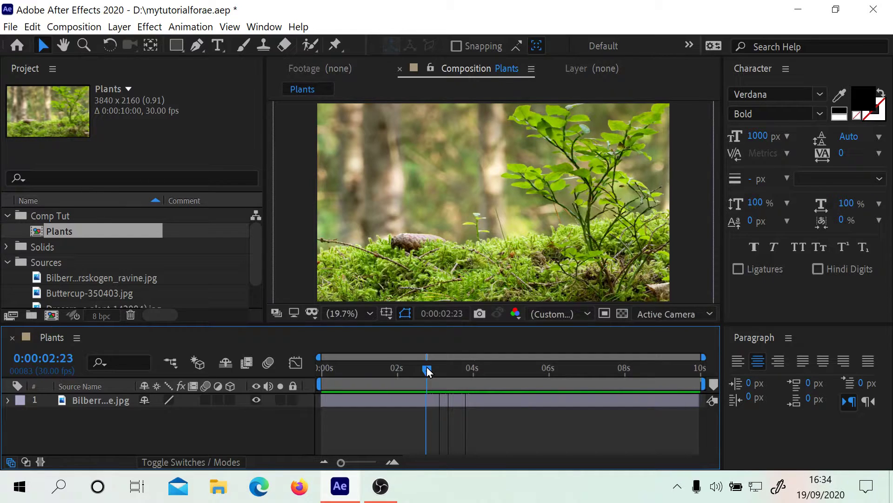
drag(428, 372, 396, 371)
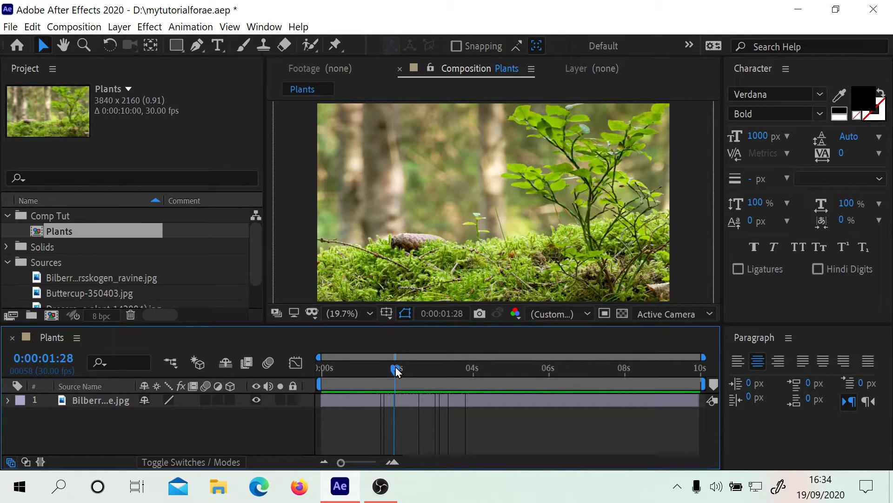
Step: Set the work area from 0:00:01:28 to 0:00:07:29 with B and N, then check the in and out points
key(b)
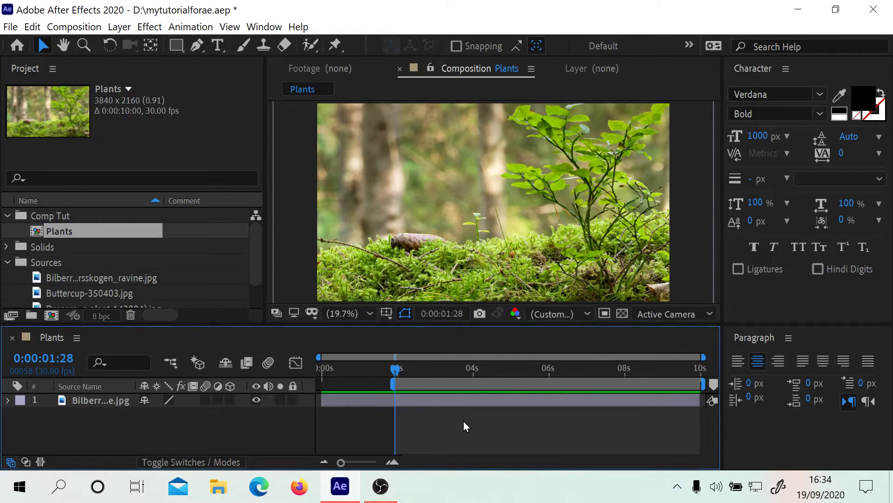
click(626, 367)
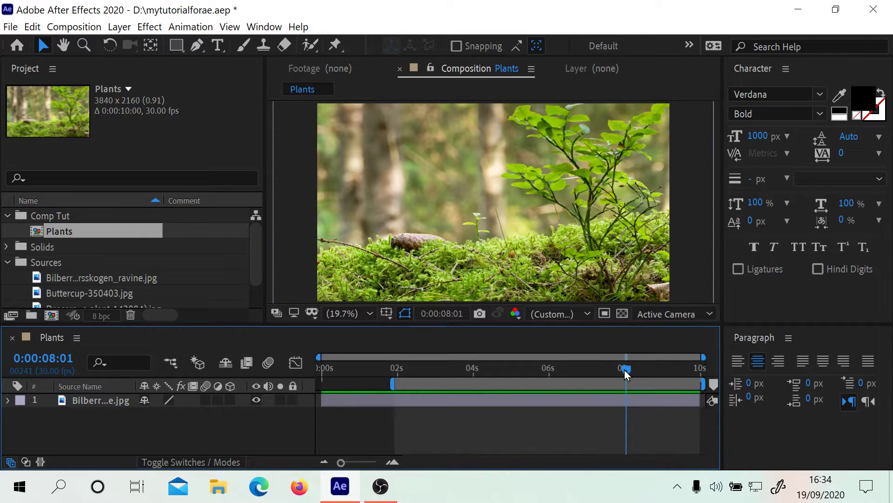
drag(626, 371, 623, 371)
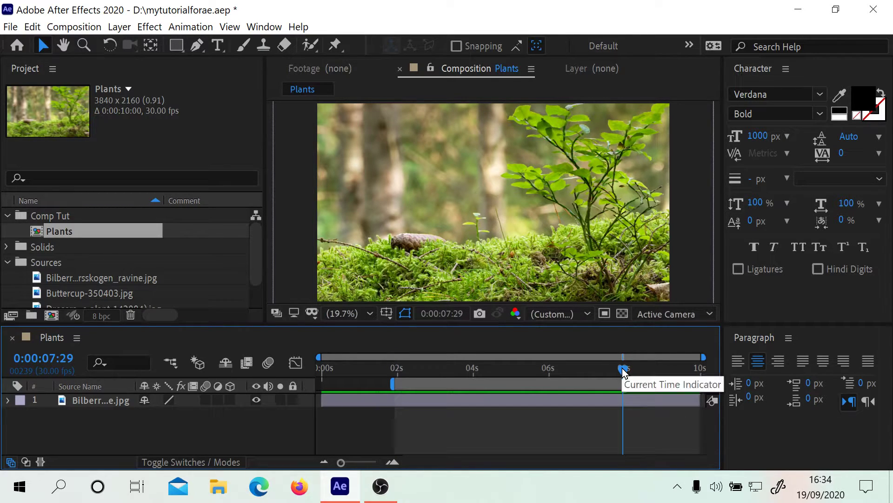
key(n)
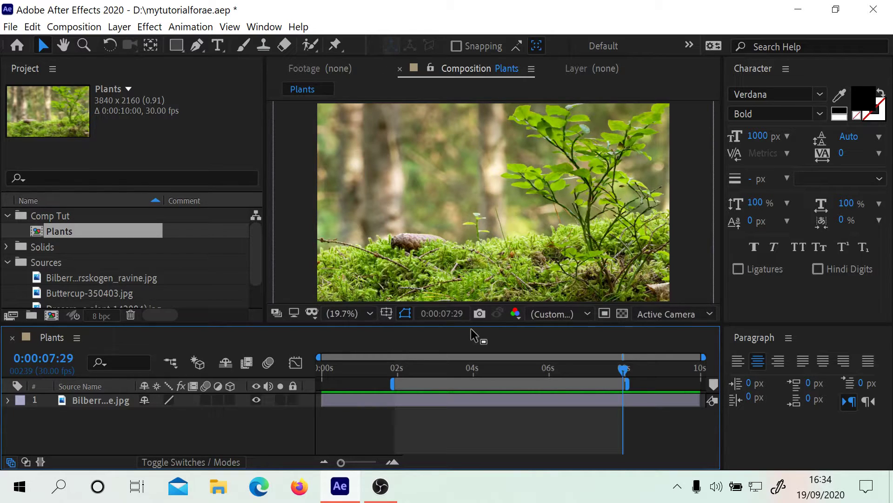
key(i)
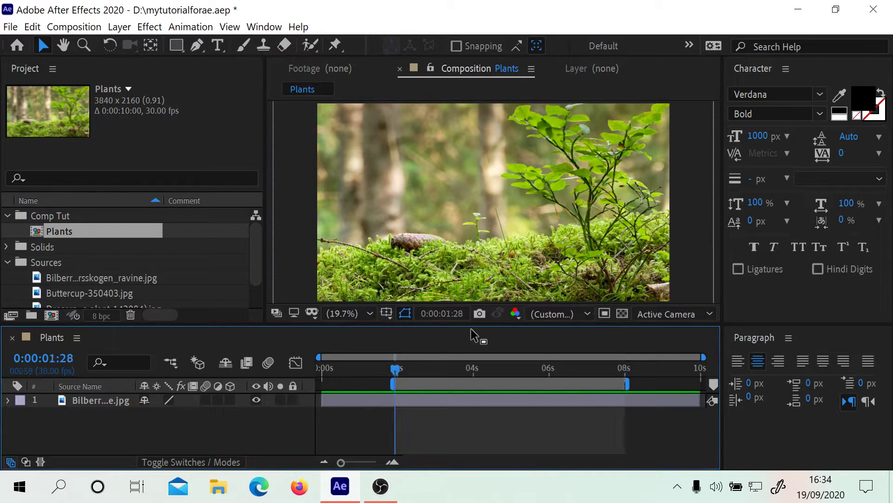
key(o)
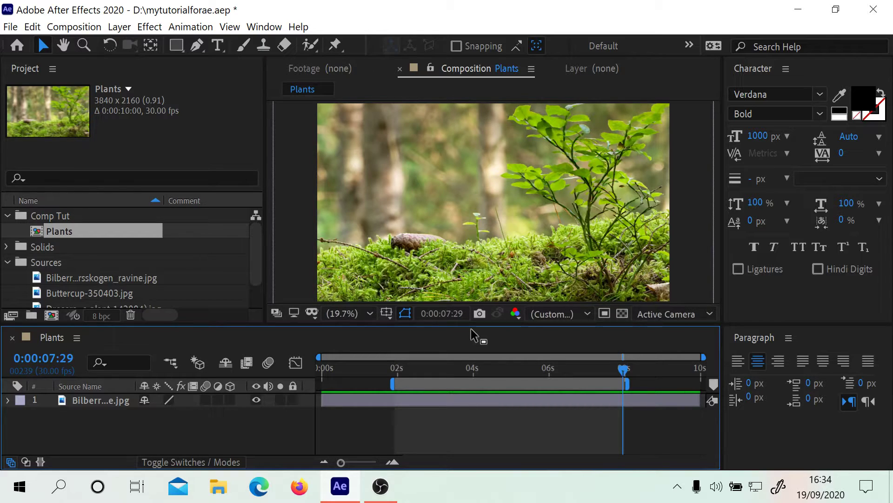
click(527, 367)
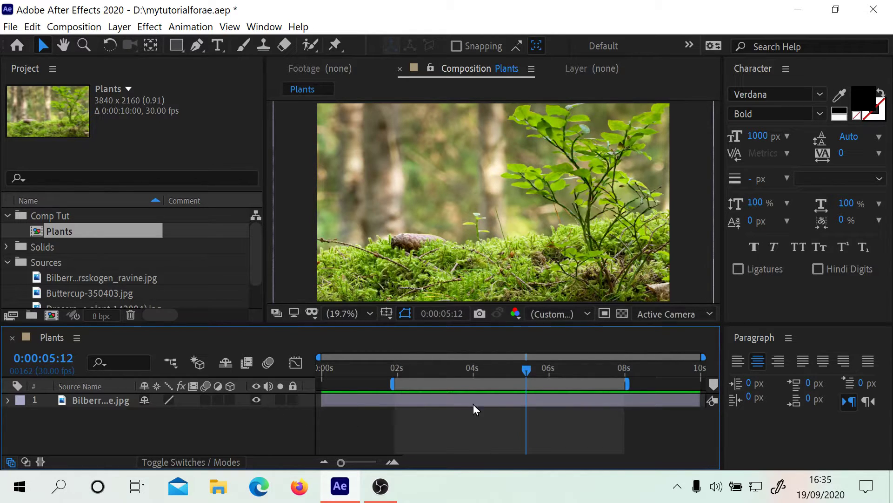
Step: Drag the work area's end handle so it runs from 0:00:01:29 to 0:00:03:28
double_click(501, 385)
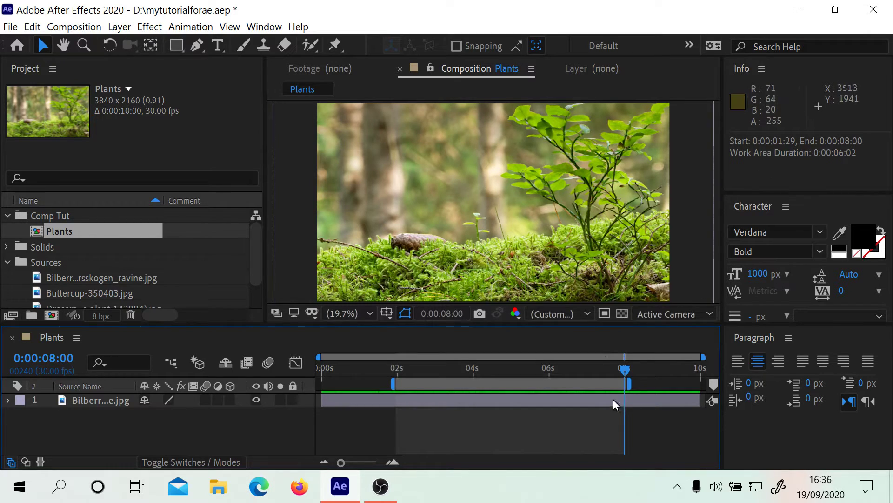
drag(631, 382, 476, 385)
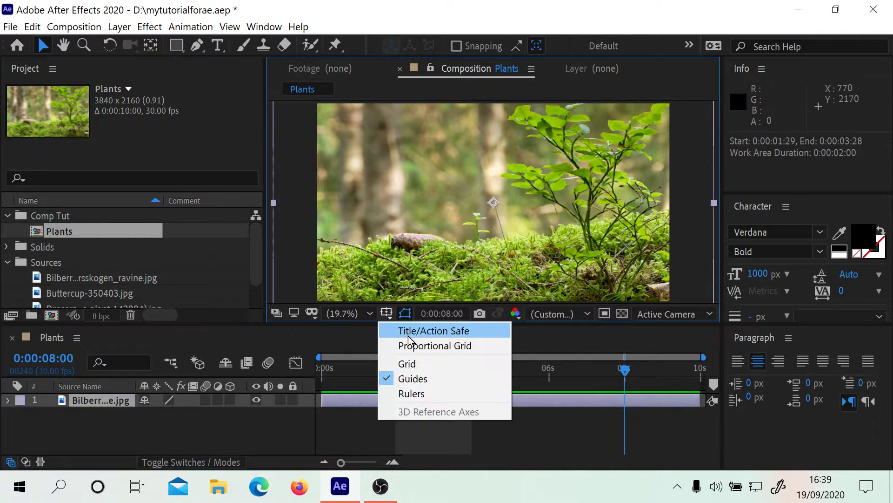
click(369, 350)
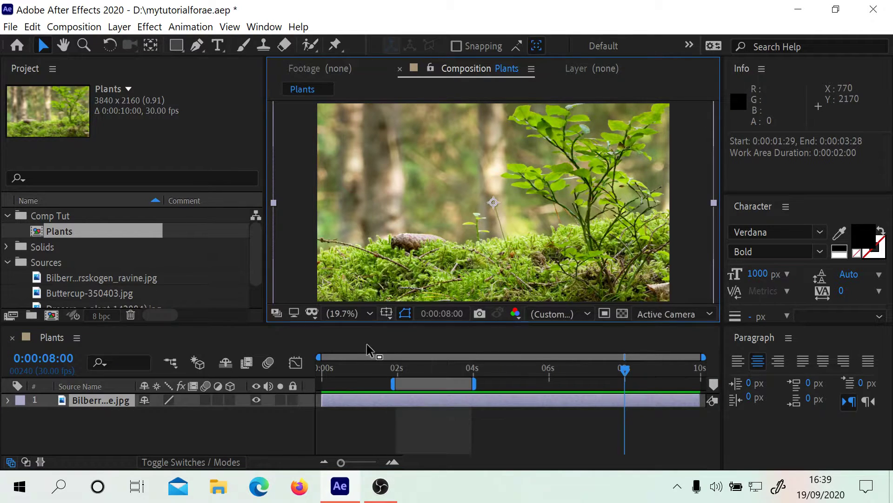
click(387, 314)
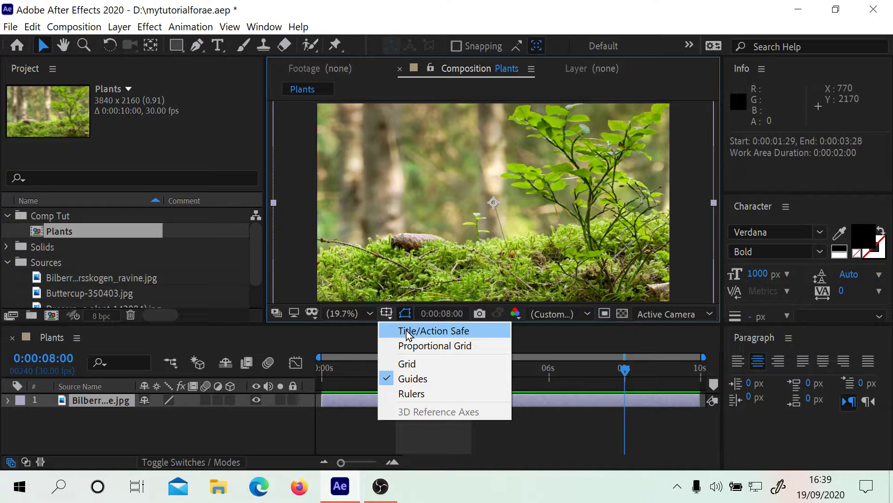
click(355, 344)
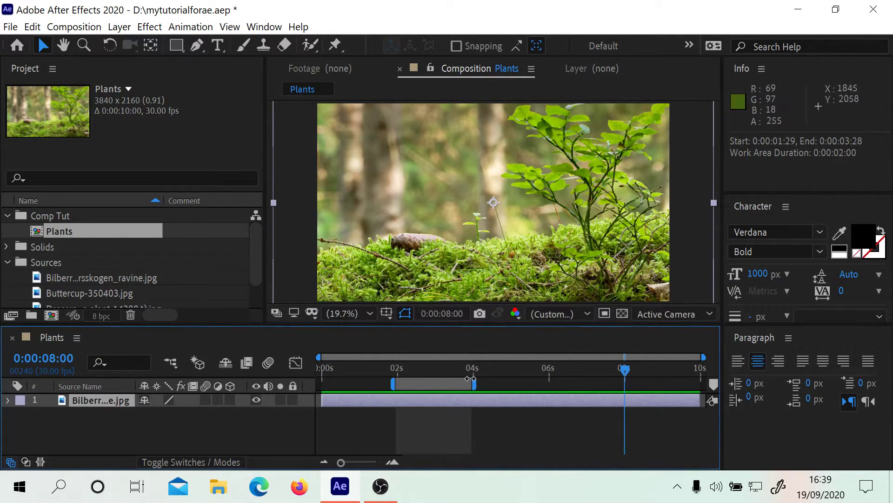
click(387, 311)
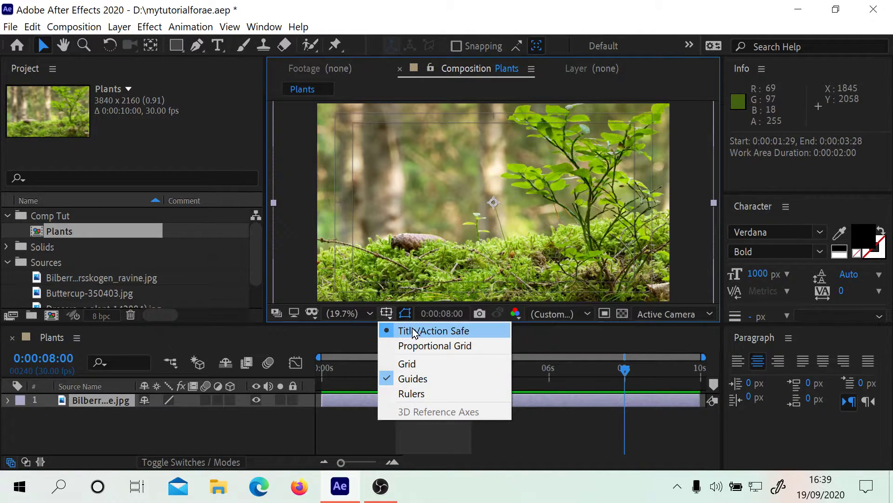
click(349, 336)
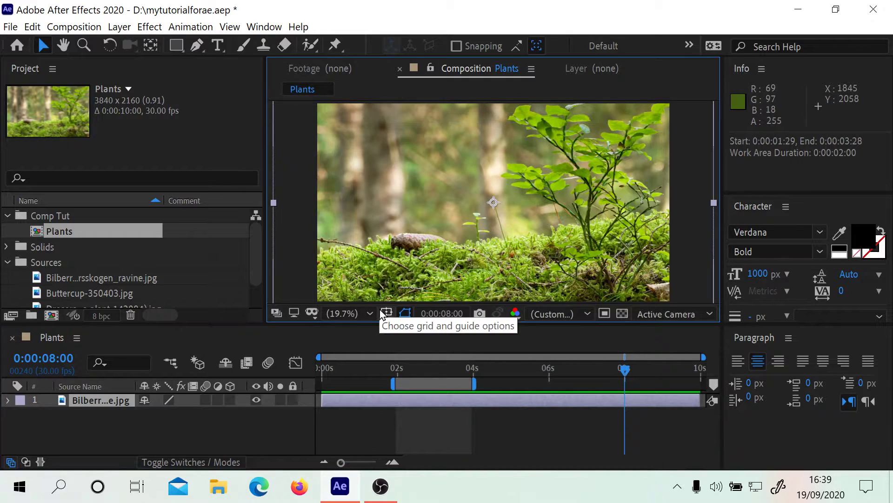
click(380, 315)
click(414, 329)
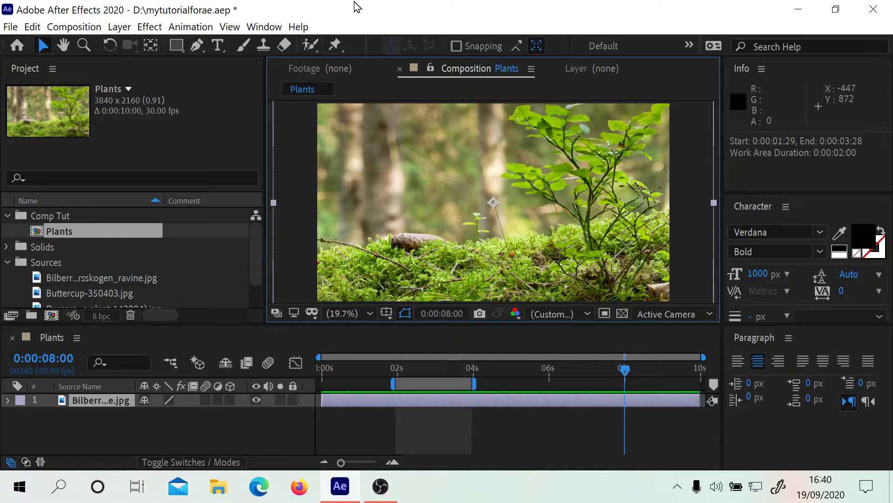
key(ctrl+alt+semicolon)
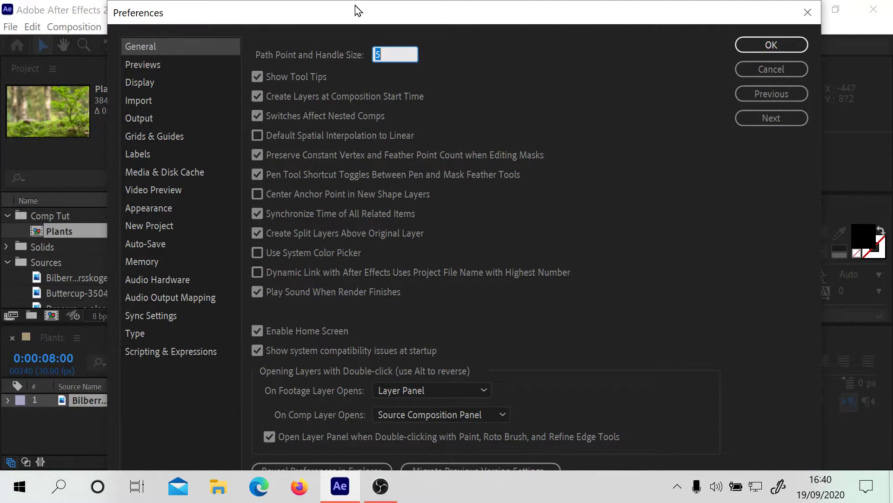
click(819, 17)
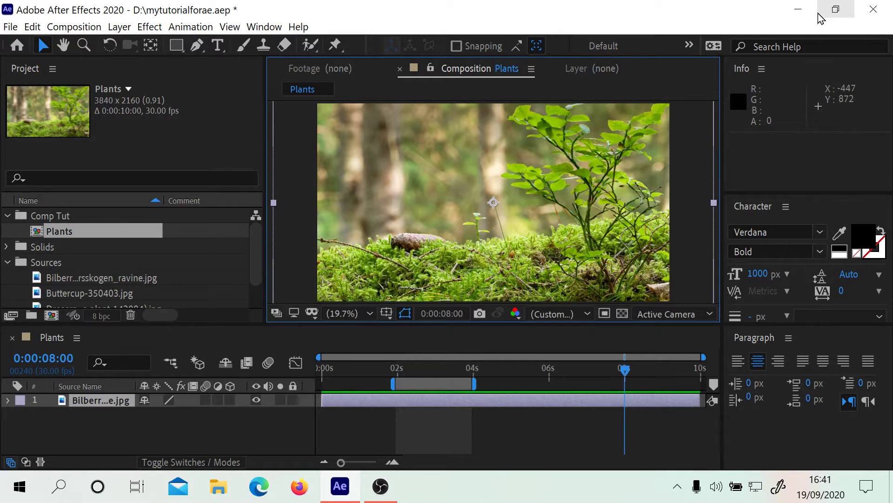
key(ctrl+alt+apostrophe)
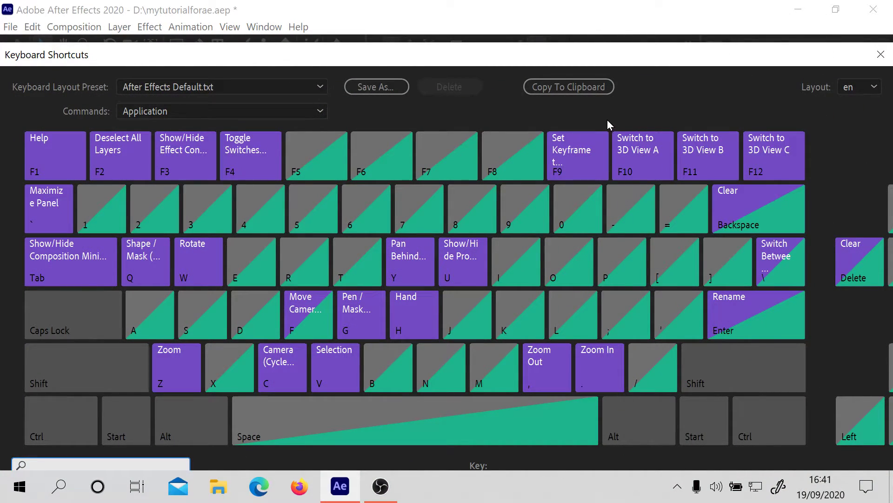
key(Escape)
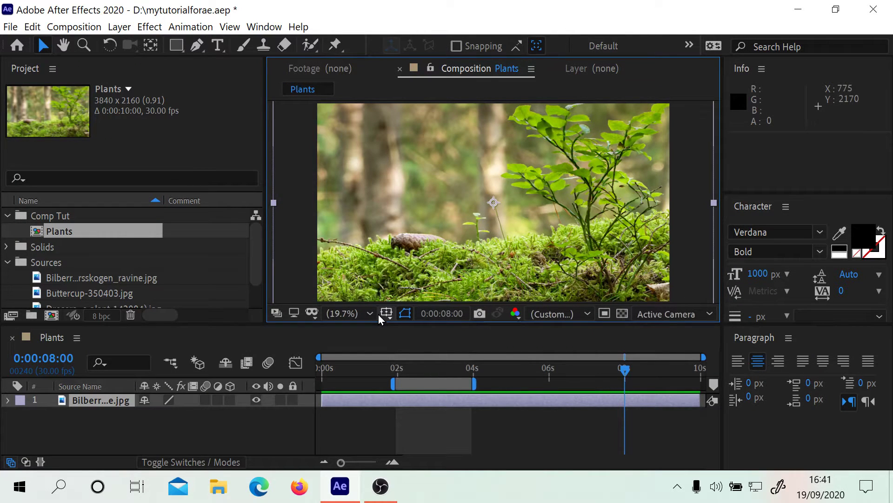
key(ctrl+apostrophe)
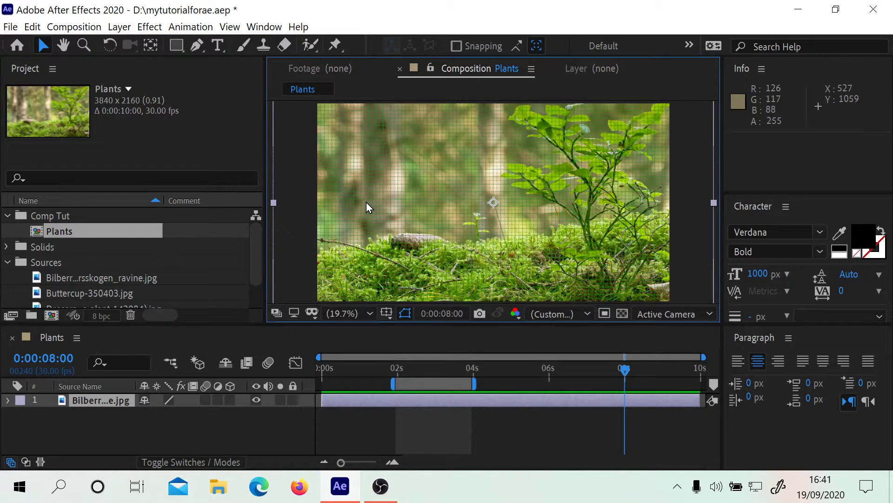
key(ctrl+apostrophe)
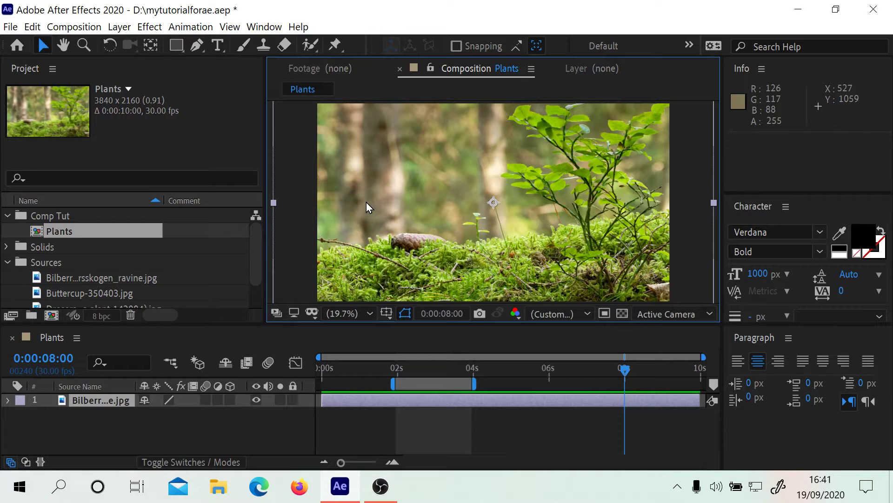
key(ctrl+alt+apostrophe)
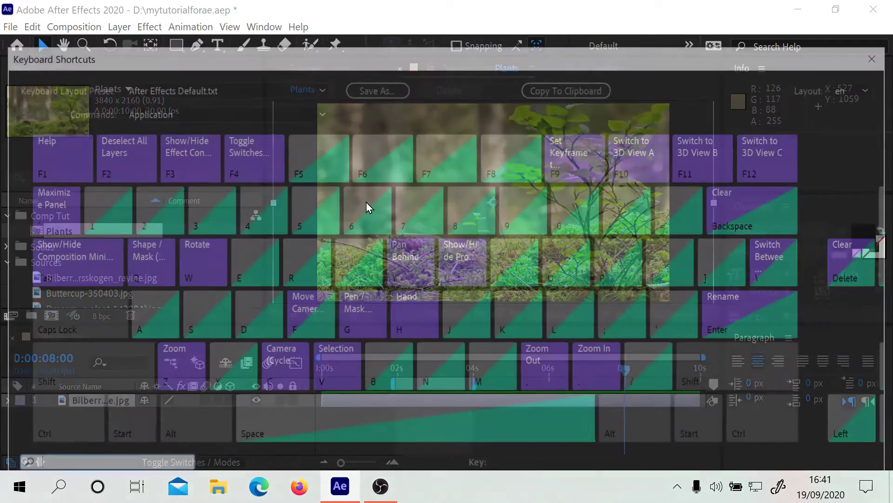
click(880, 55)
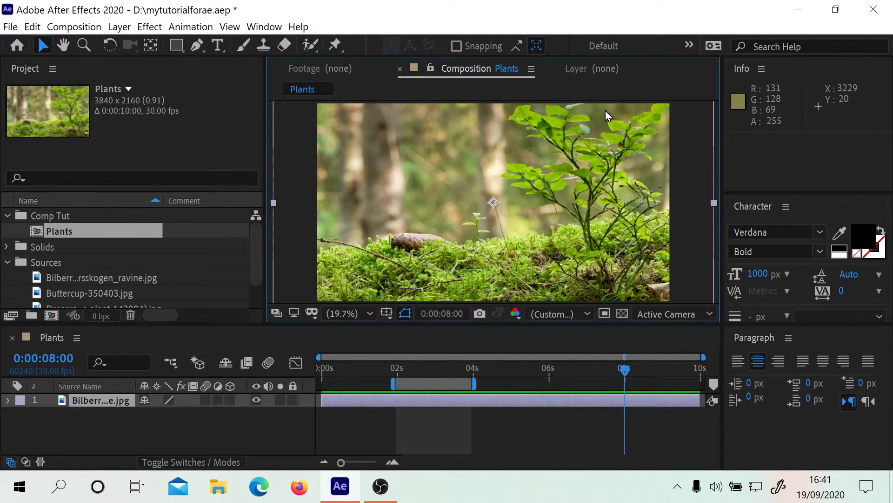
Step: Set the grid colour to black (000000) in the Grids & Guides preferences and apply it
key(ctrl+alt+semicolon)
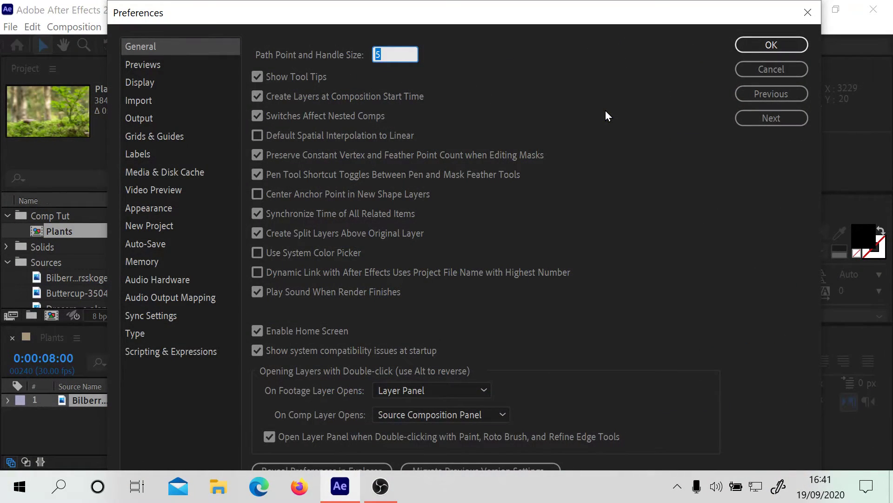
click(153, 142)
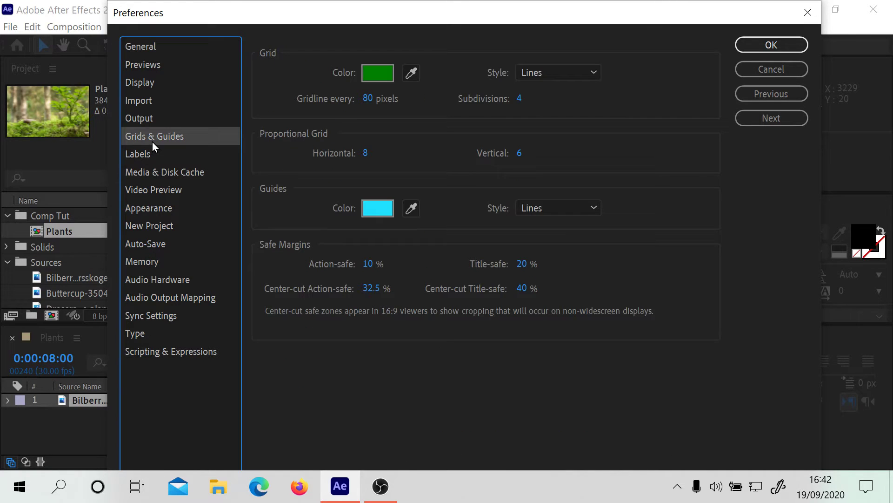
click(378, 74)
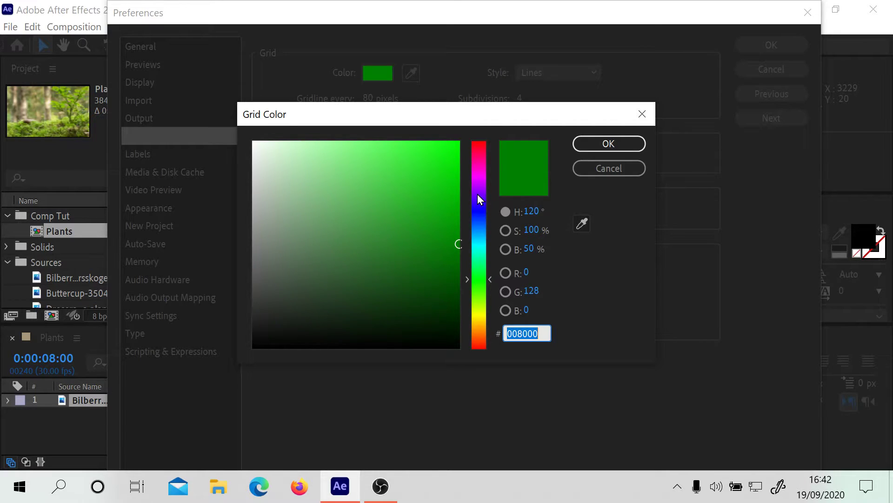
click(481, 205)
drag(480, 206, 480, 225)
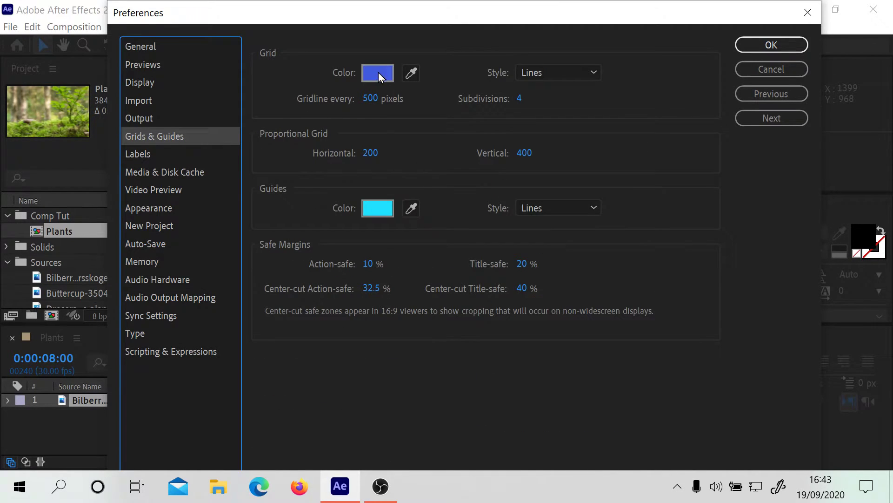
click(372, 73)
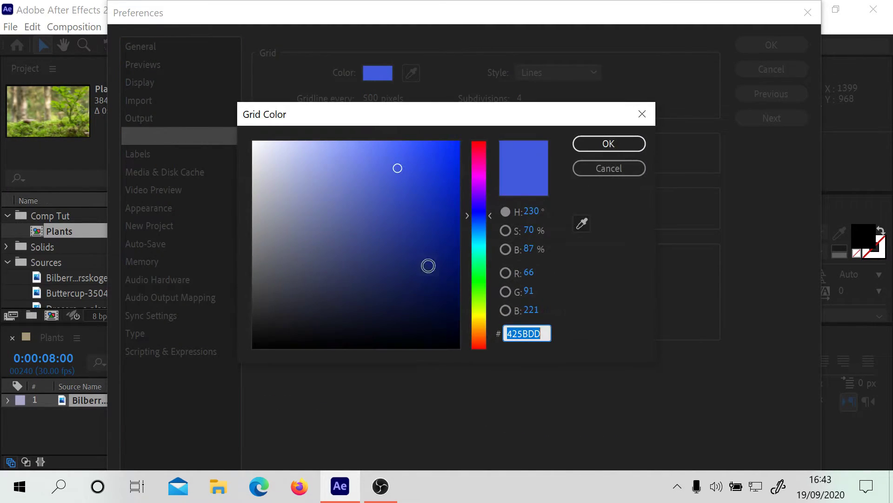
mouse_move(422, 317)
mouse_down()
mouse_move(454, 429)
mouse_move(502, 423)
mouse_up()
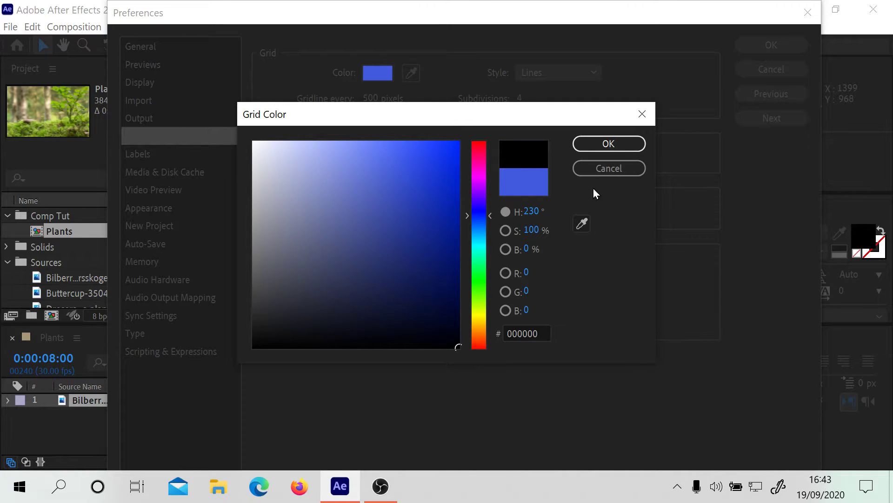
click(585, 147)
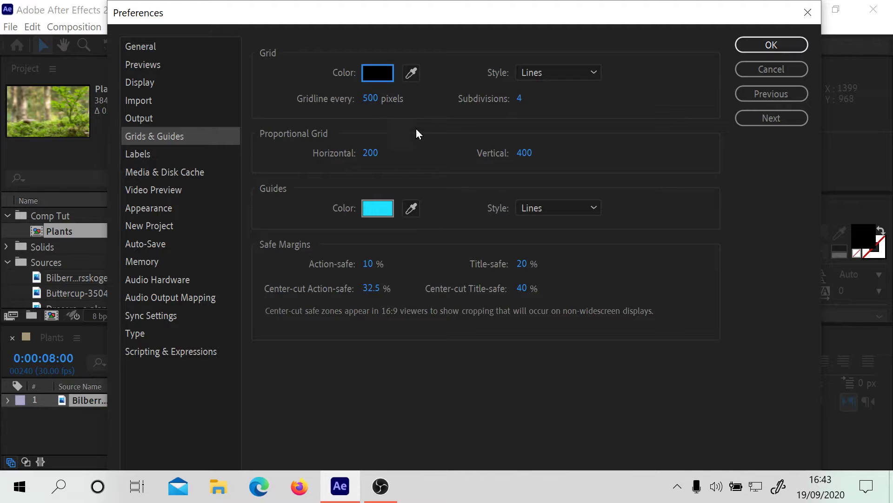
click(766, 45)
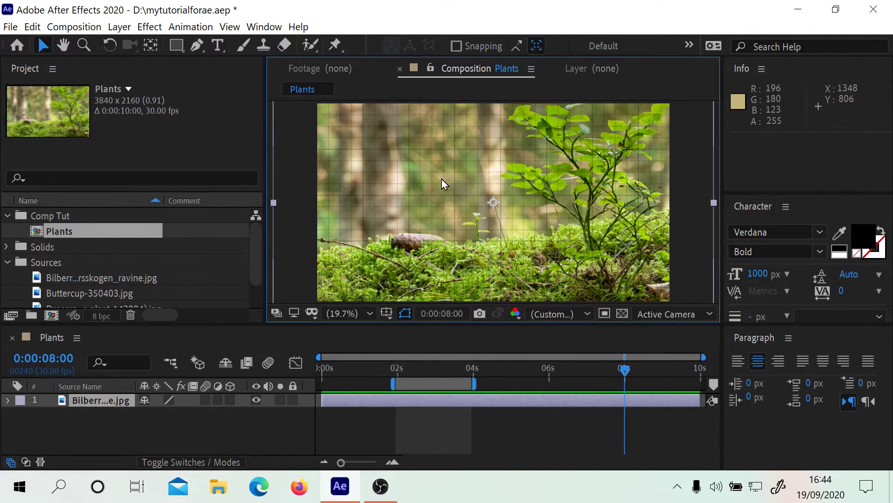
key(ctrl+alt+apostrophe)
Step: Change the grid subdivisions to 10 and confirm the Grids & Guides preferences
click(521, 98)
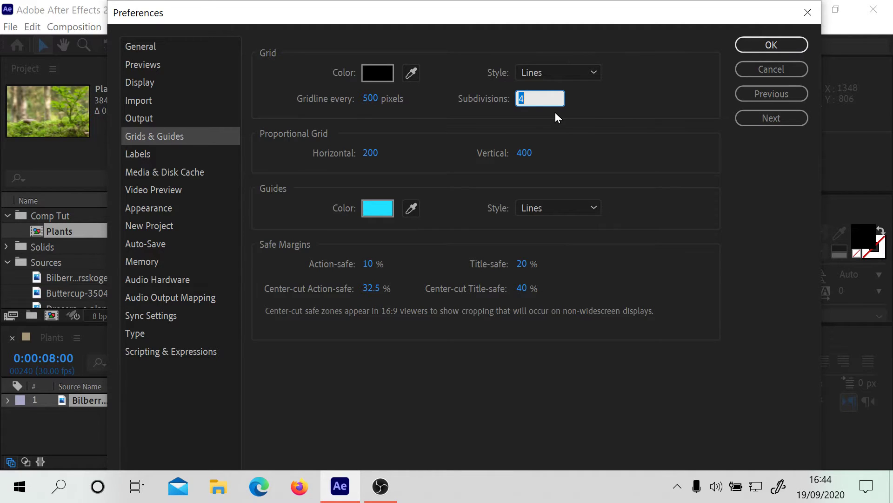
text(10)
click(781, 46)
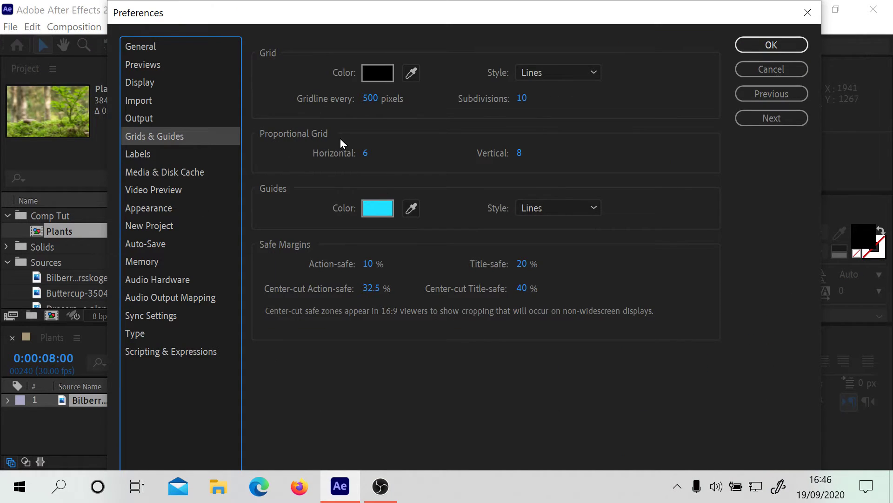
click(785, 41)
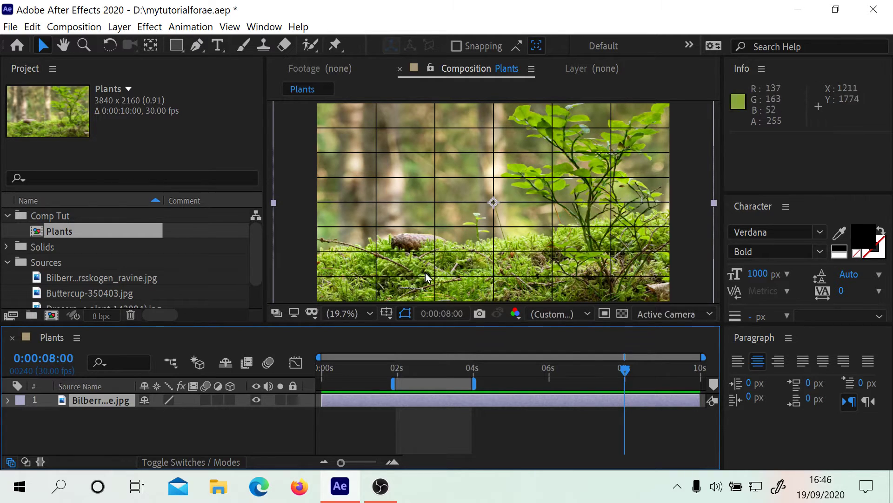
Step: Try the Title/Action Safe margins and proportional grid, then switch the proportional grid off
click(387, 313)
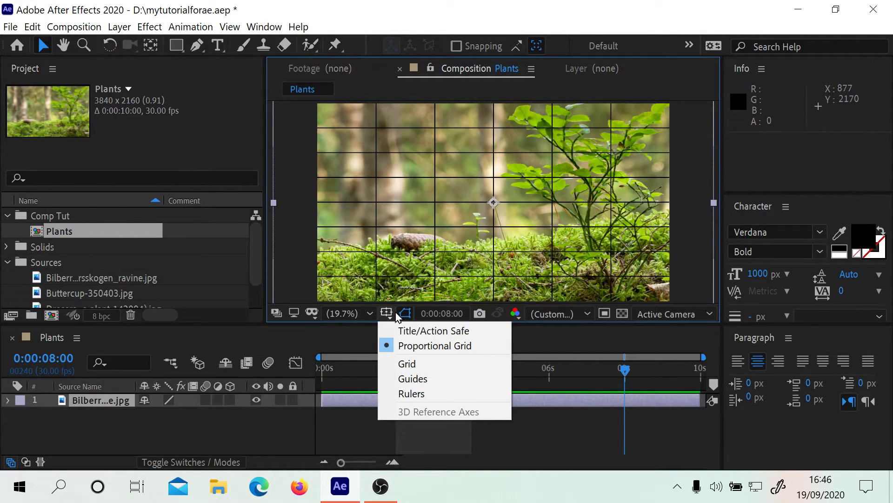
click(398, 330)
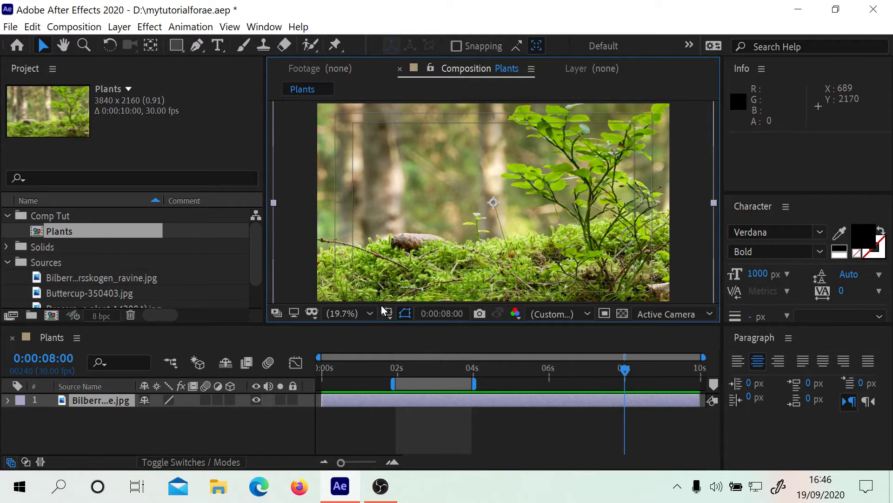
click(387, 313)
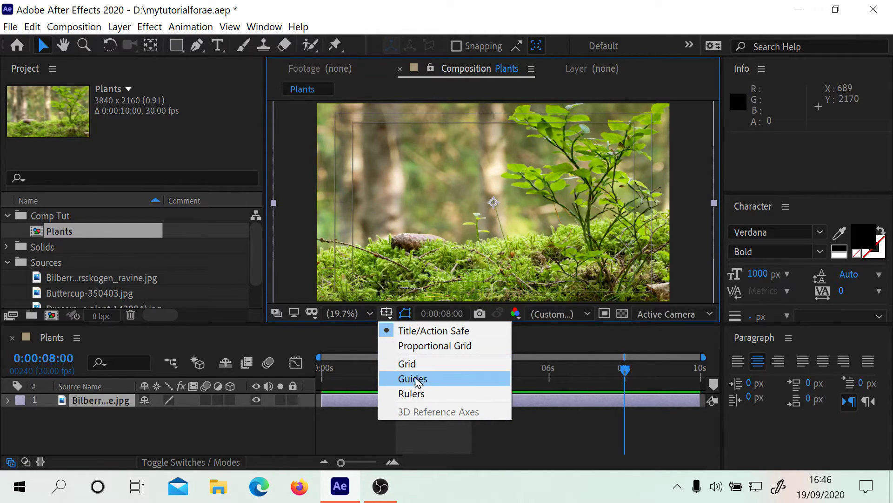
click(418, 347)
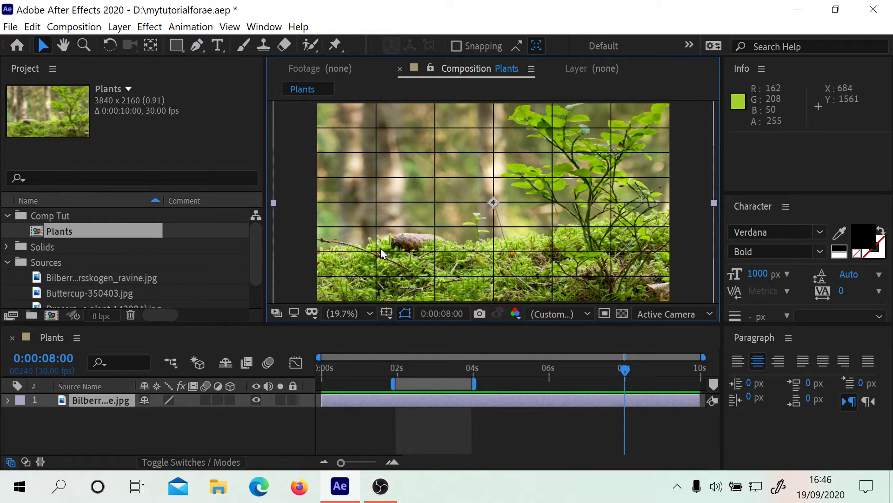
key(alt+apostrophe)
key(alt+apostrophe)
key(alt+apostrophe)
key(alt+apostrophe)
key(alt+apostrophe)
click(385, 313)
Step: Show rulers, toggle the grid overlay, and drag a vertical guide to 2270 pixels
click(409, 427)
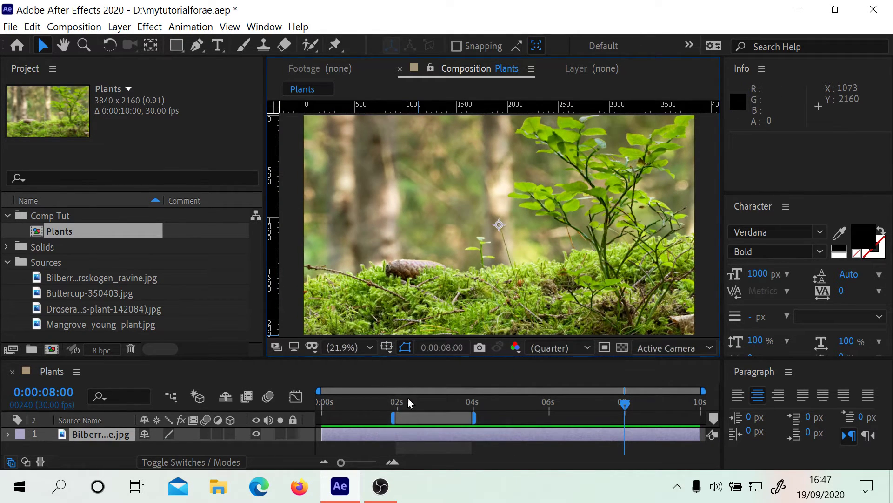
click(386, 348)
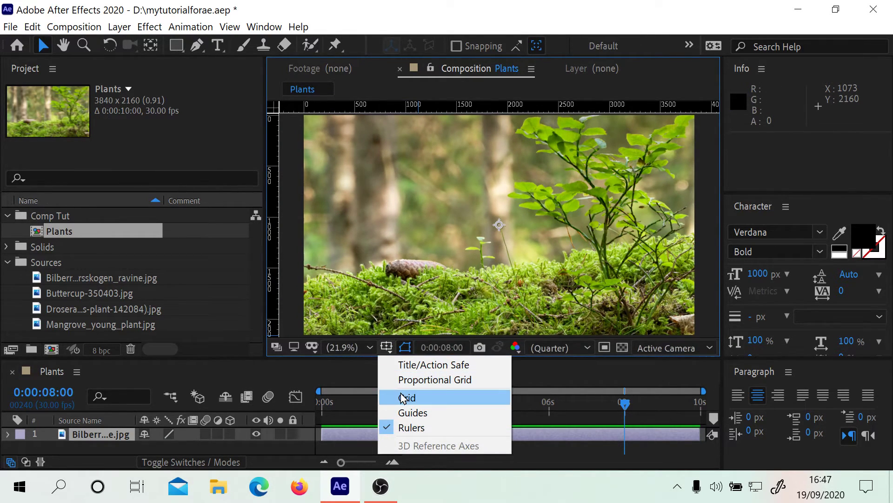
click(403, 398)
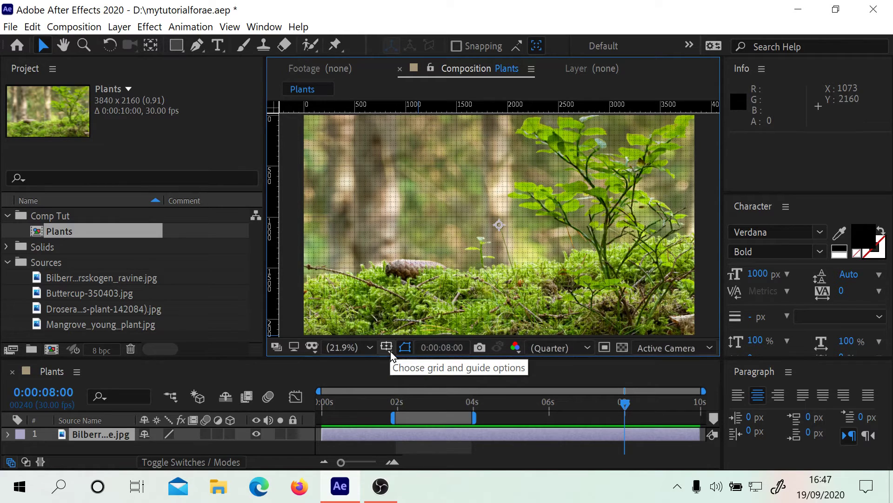
key(ctrl+apostrophe)
key(ctrl+apostrophe)
key(ctrl+apostrophe)
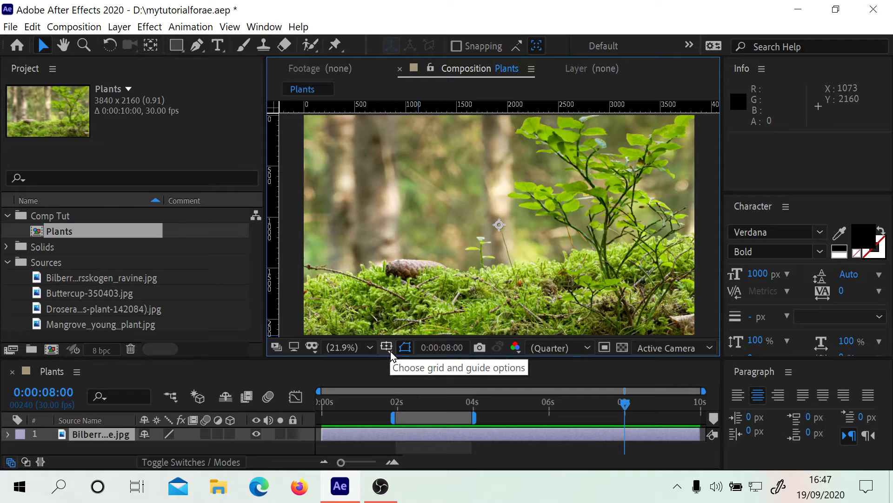
key(ctrl+apostrophe)
key(ctrl+apostrophe)
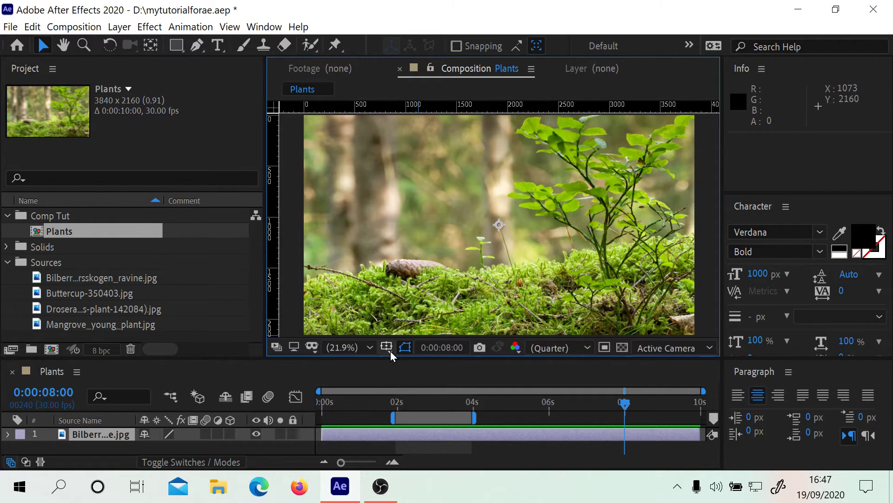
key(ctrl+apostrophe)
key(ctrl+apostrophe)
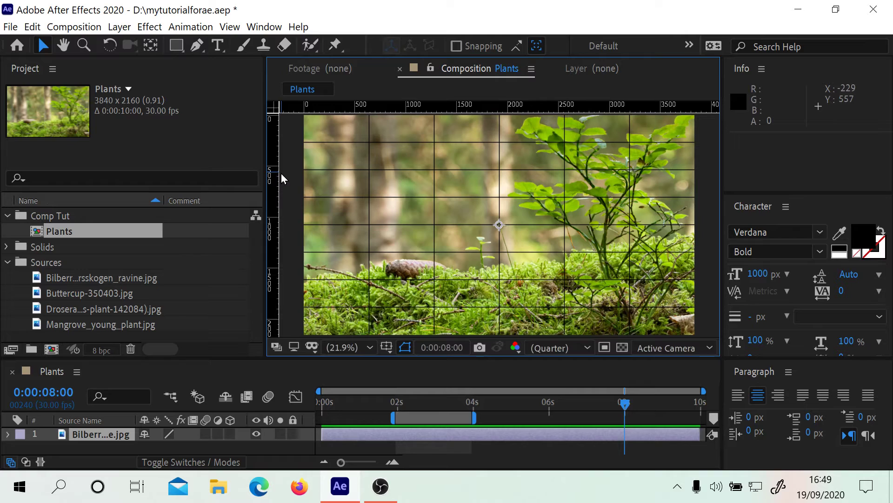
drag(274, 171, 535, 174)
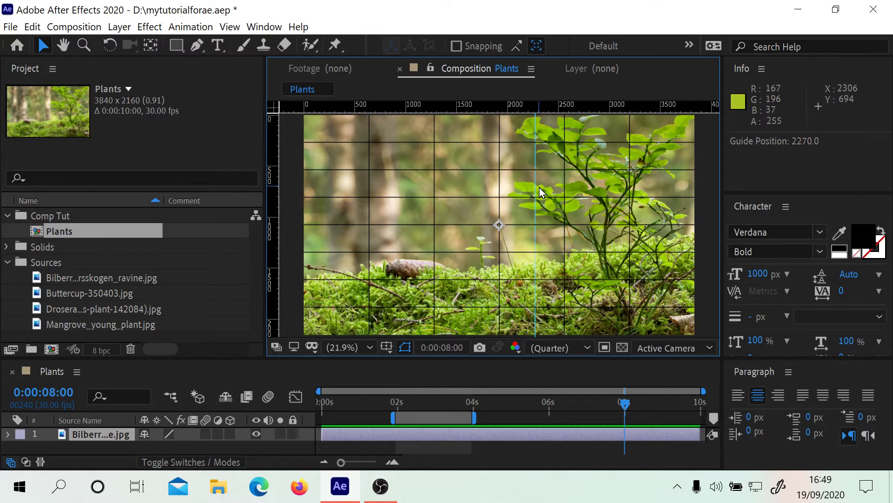
Step: Lock guides from the View menu, drag a second guide to x 845, then turn Rulers off
click(230, 26)
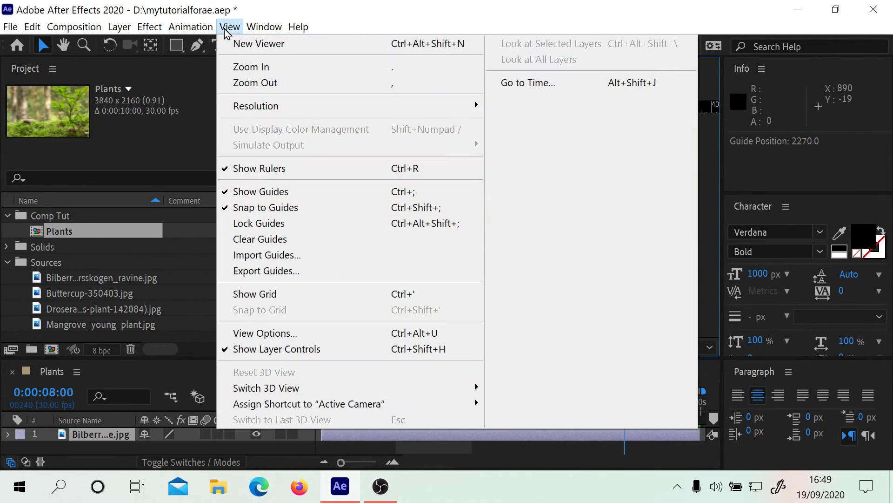
click(250, 228)
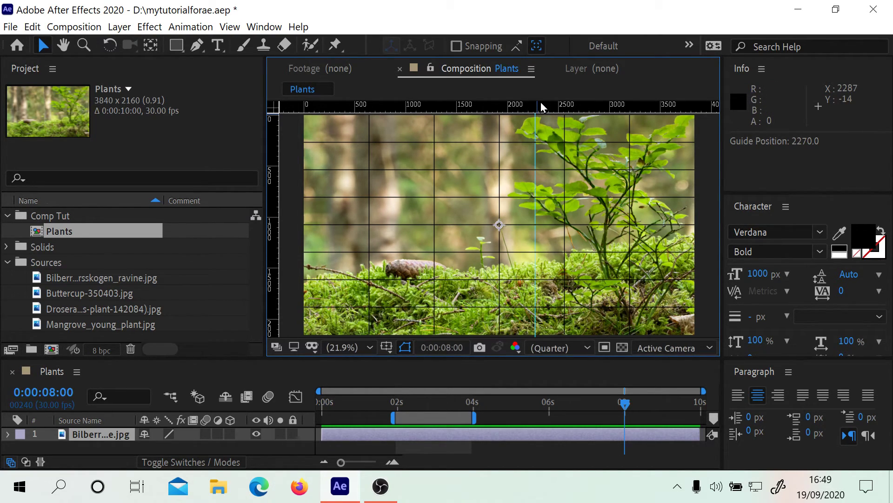
drag(273, 233, 390, 237)
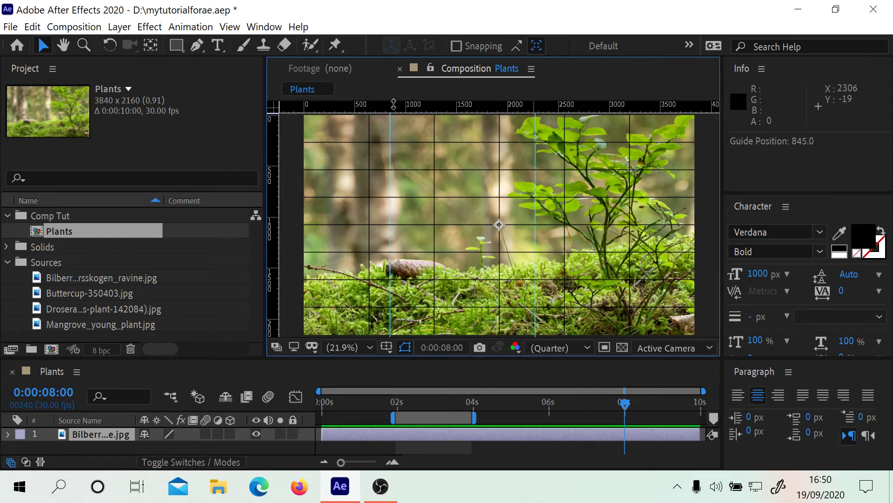
click(388, 346)
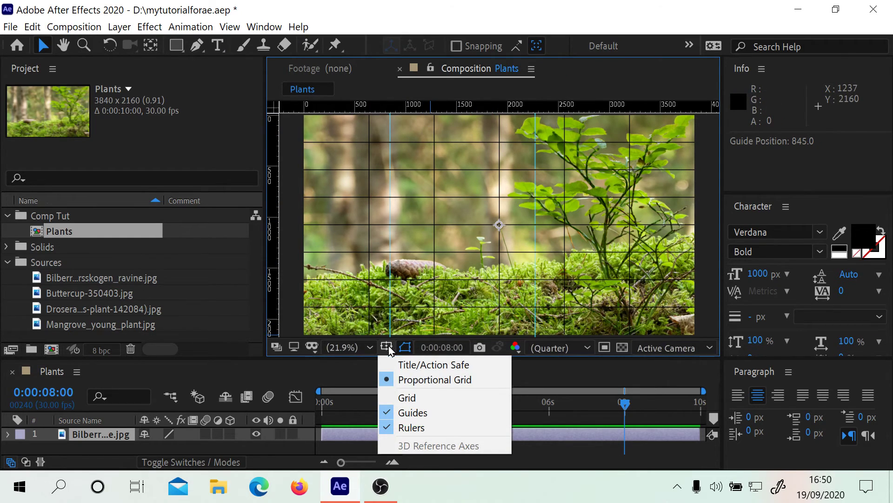
click(400, 428)
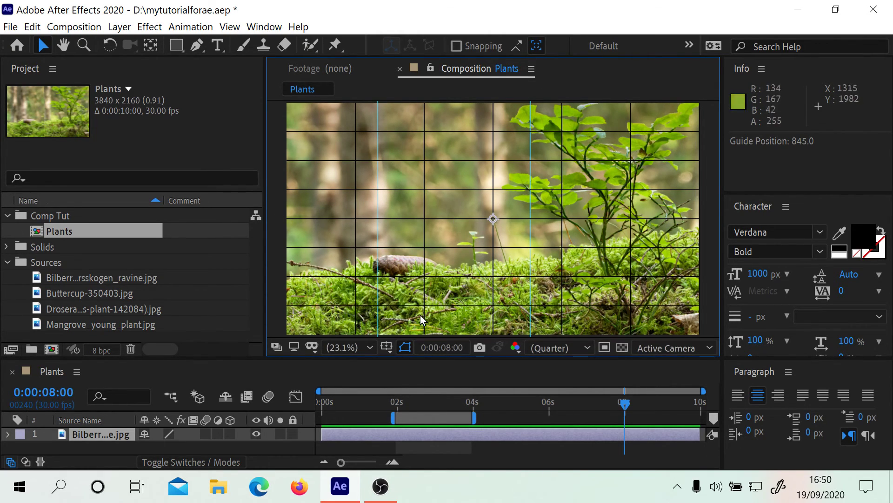
Step: Toggle off the proportional grid with Alt+', keeping the two vertical guides over the Plants image
key(alt+apostrophe)
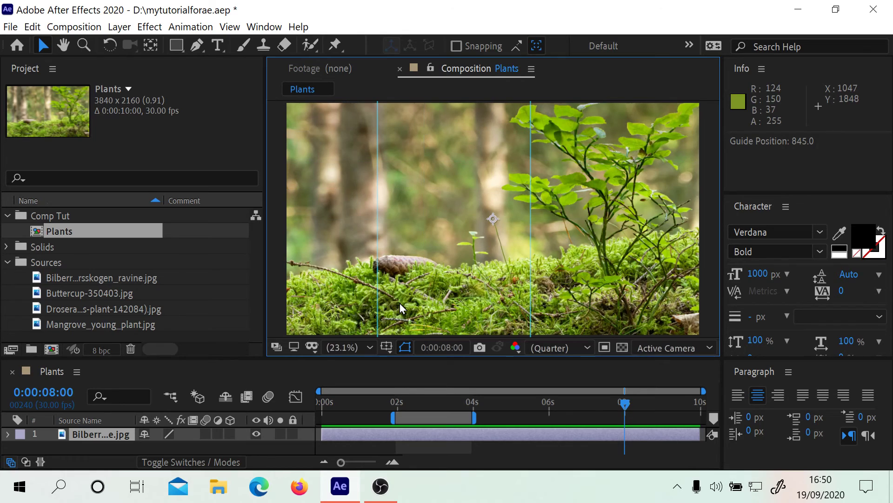